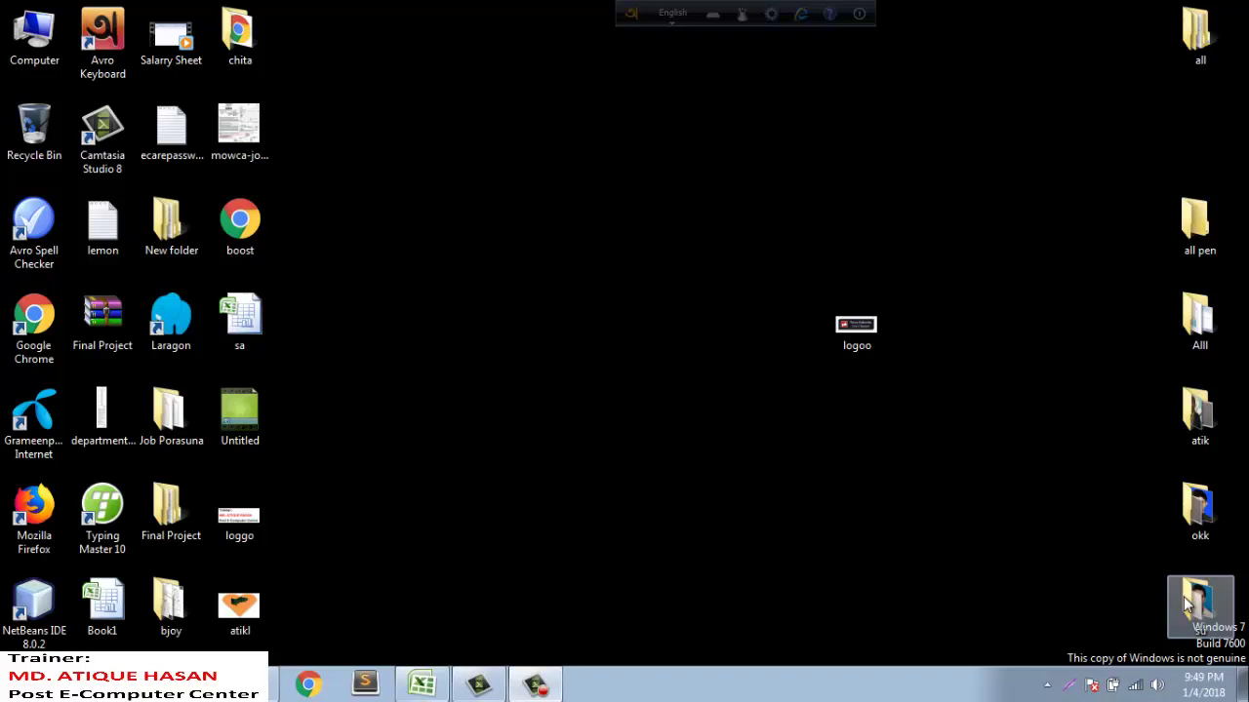
Step: Restore the sa workbook with the Mark Sheet from the taskbar
click(422, 686)
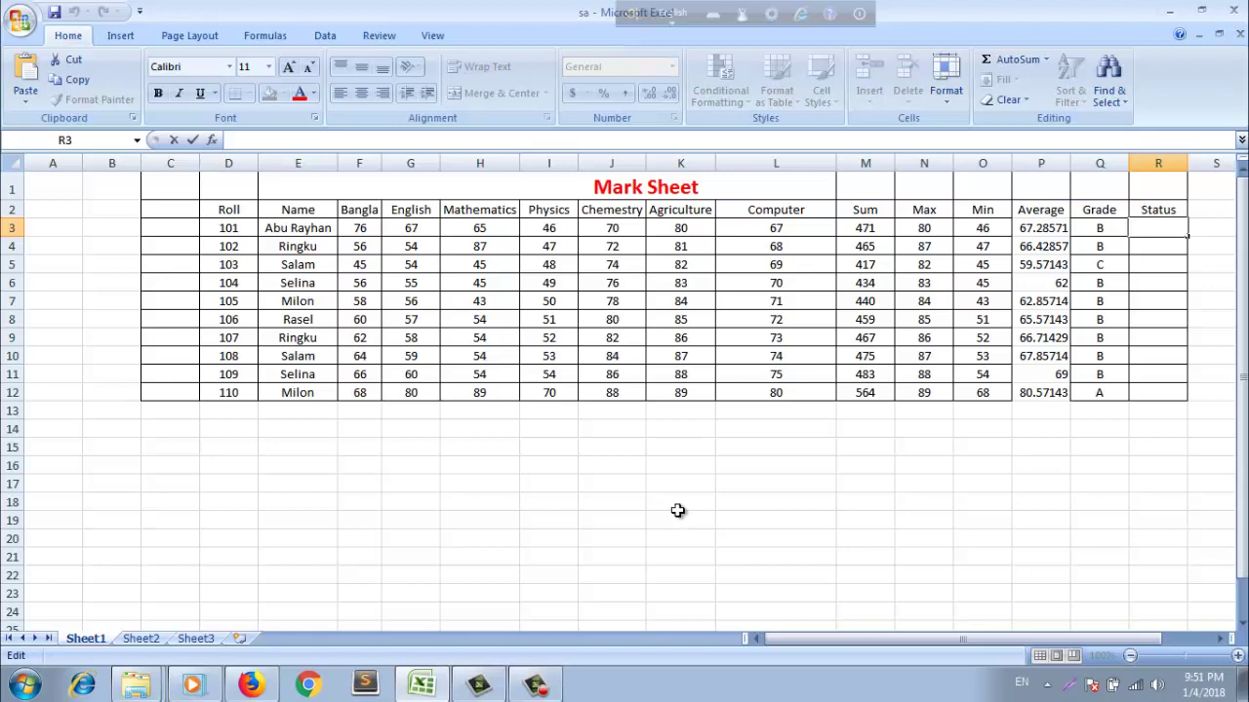
Step: Begin R3's Status formula as =if(min, an IF wrapping a MIN
text(=)
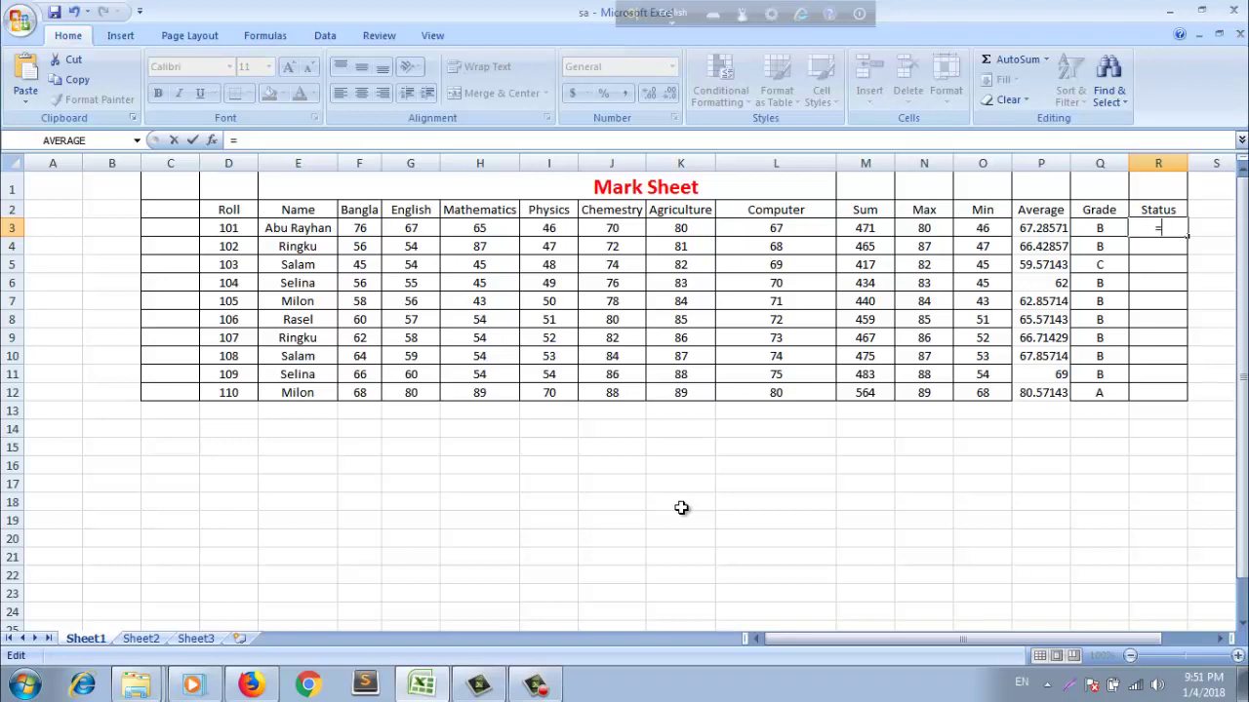
text(if)
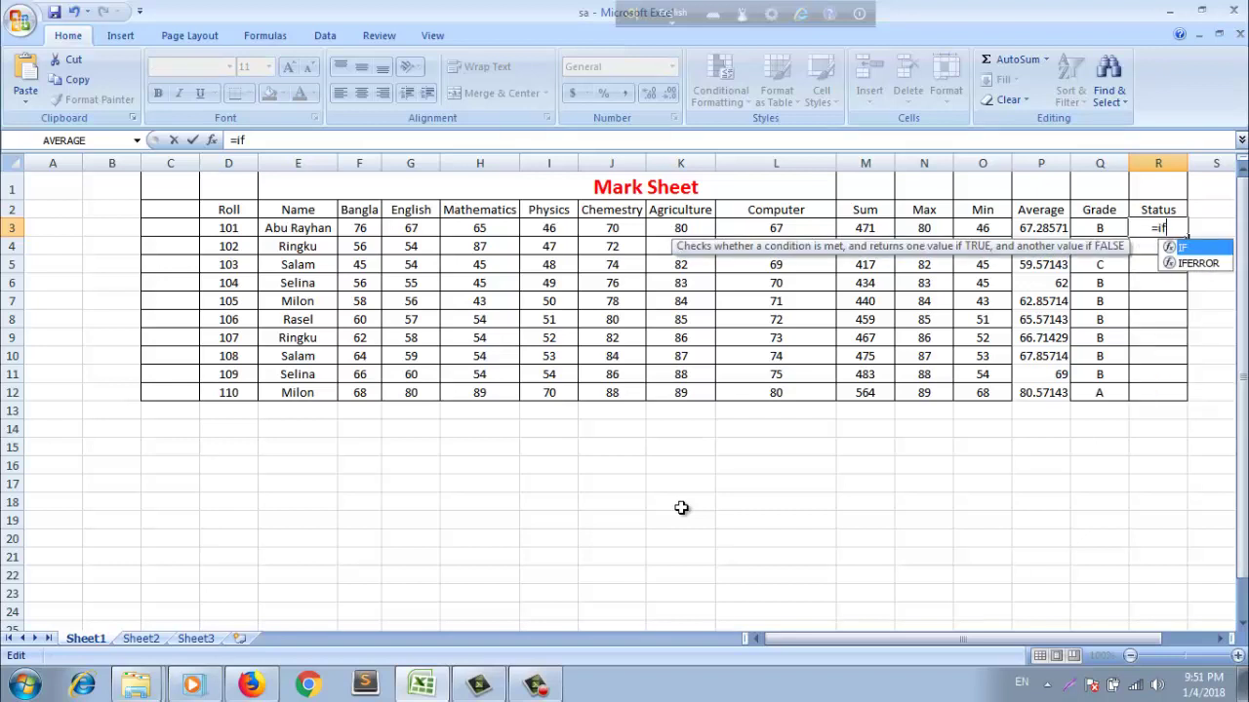
text(()
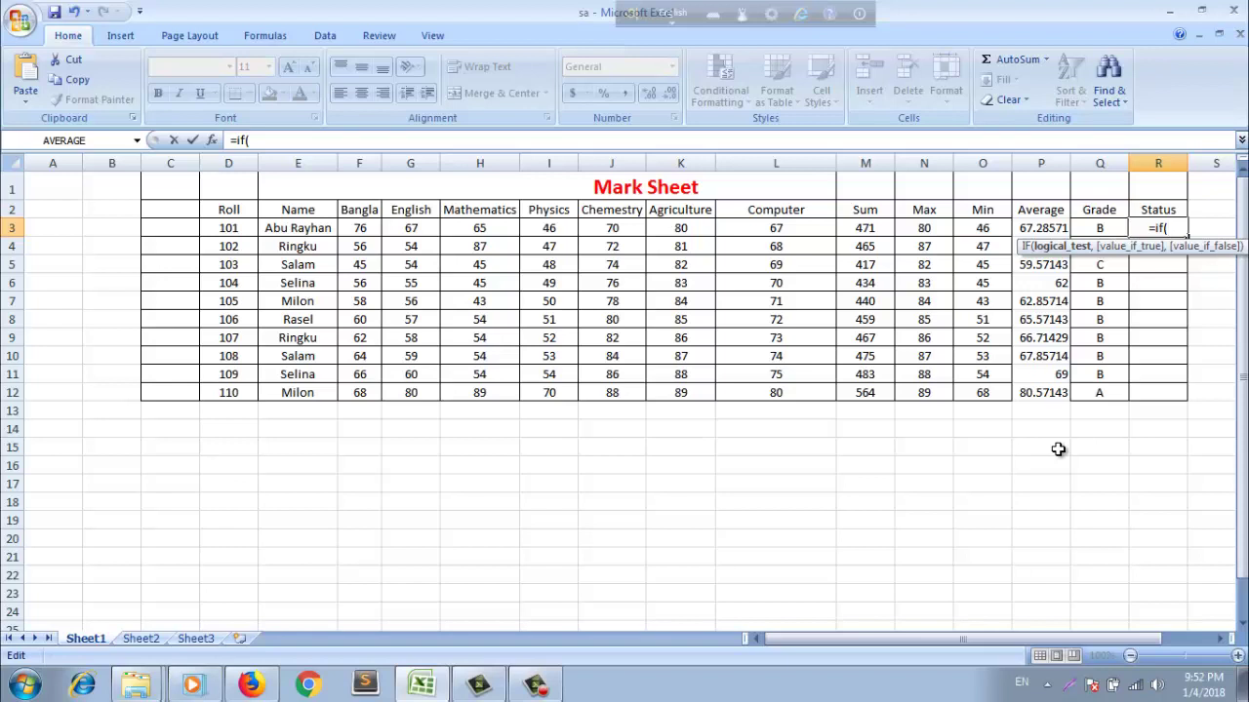
text(min)
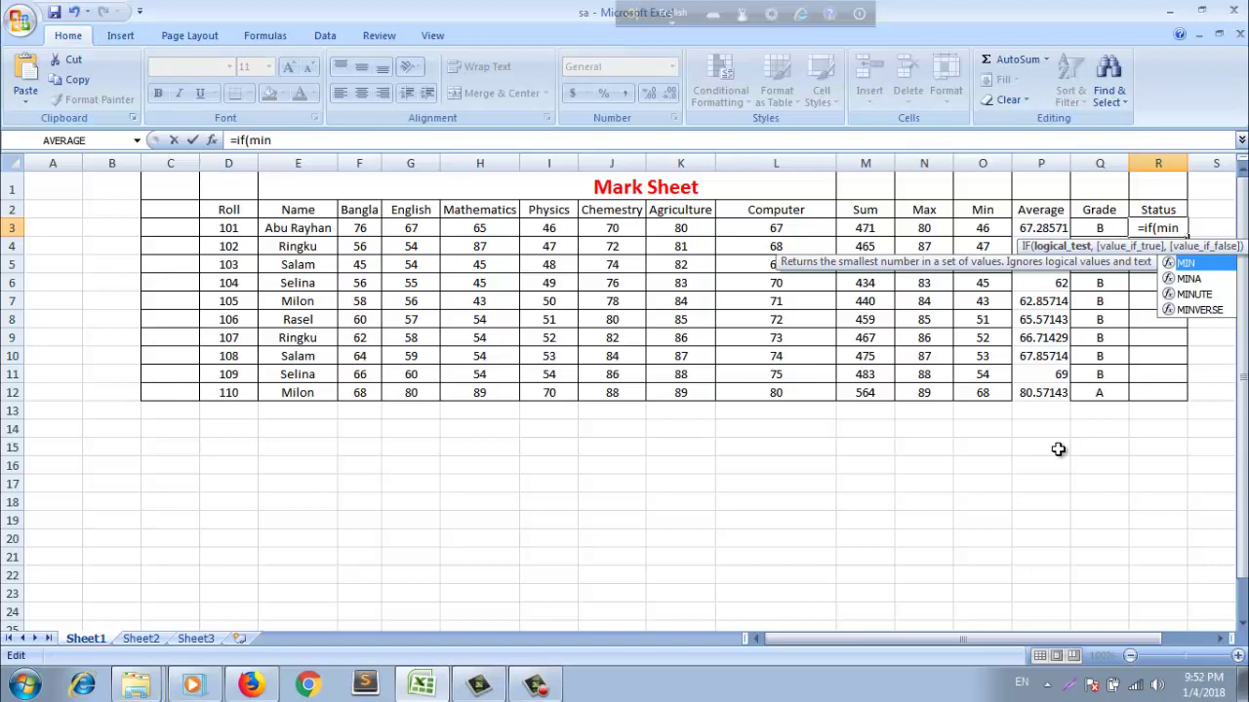
Step: Use cell O3, the first student's Min mark, as the MIN argument in R3's formula
text(()
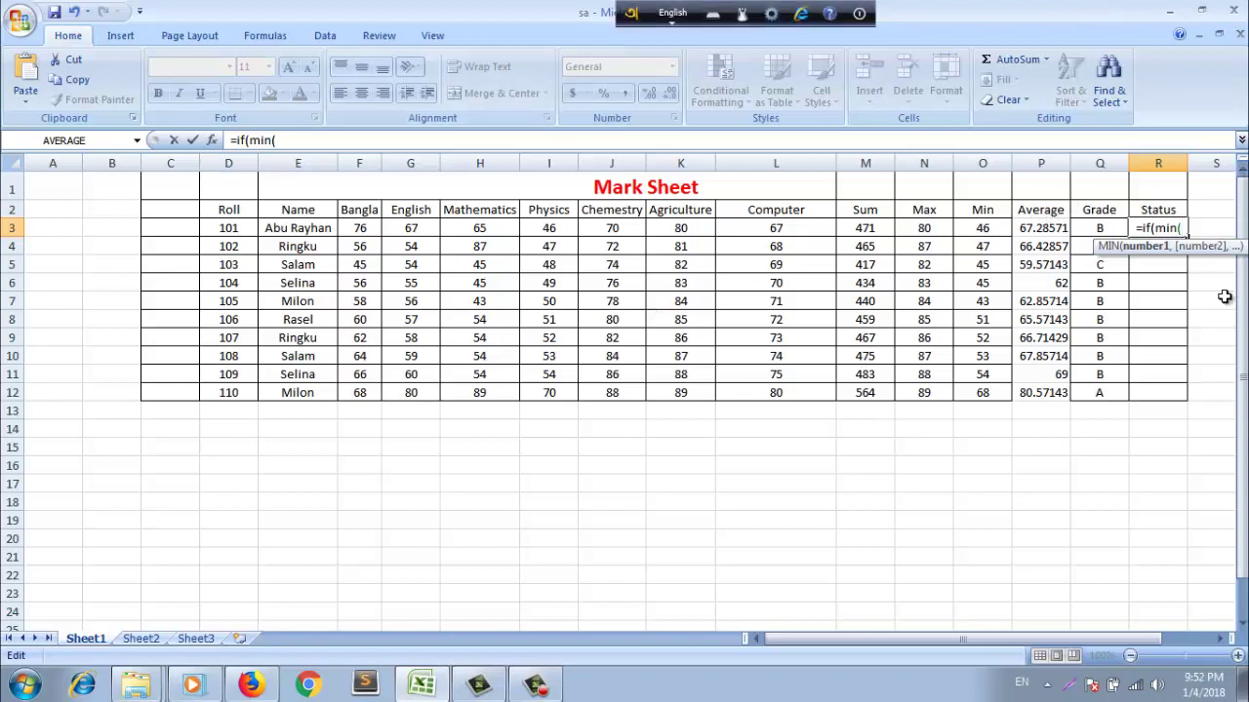
click(990, 228)
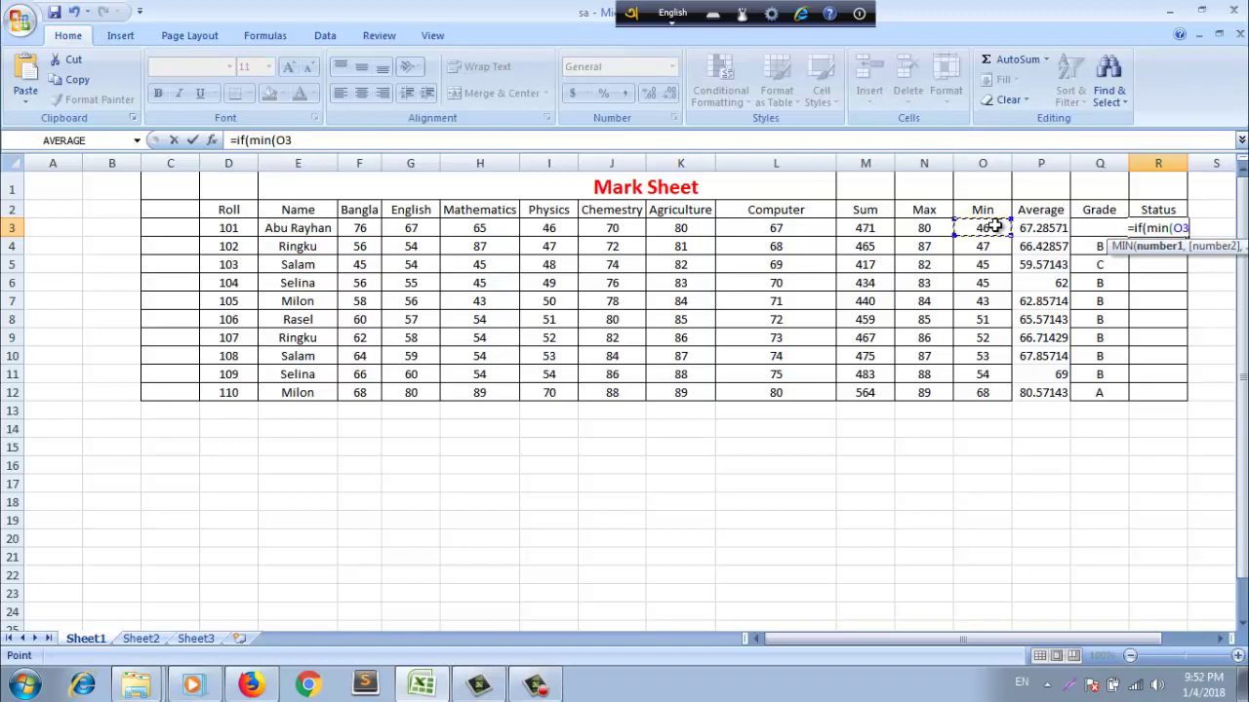
drag(993, 226, 979, 288)
drag(951, 338, 976, 397)
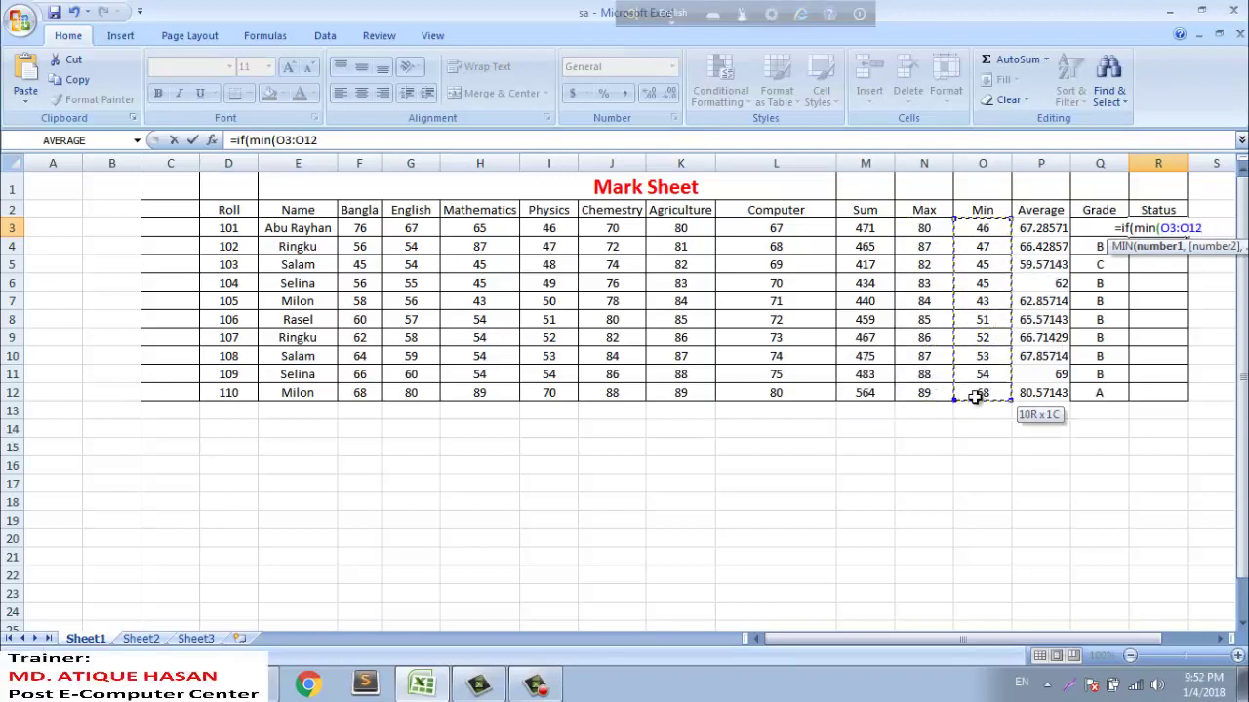
mouse_move(976, 397)
mouse_down()
mouse_move(1031, 209)
mouse_move(991, 228)
mouse_up()
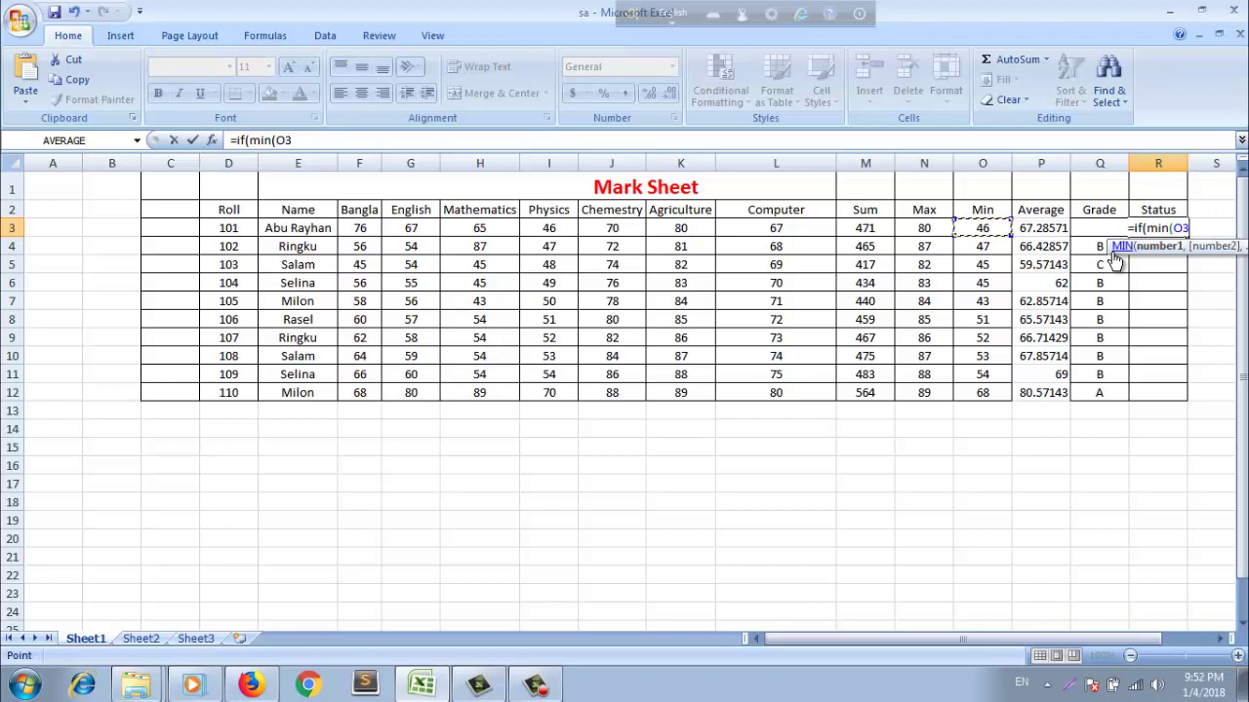
Step: Add the >=30 pass condition and "PASS" as the true result to R3's formula
text(>)
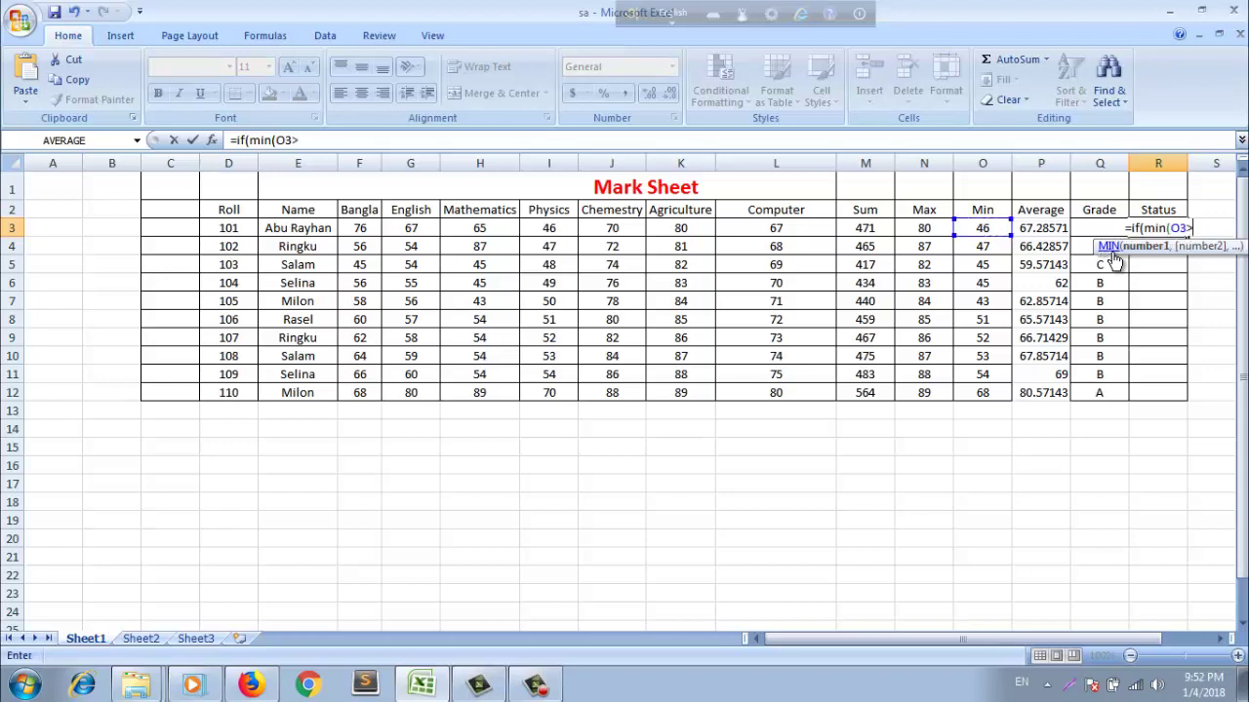
text(=)
text(3)
text(0)
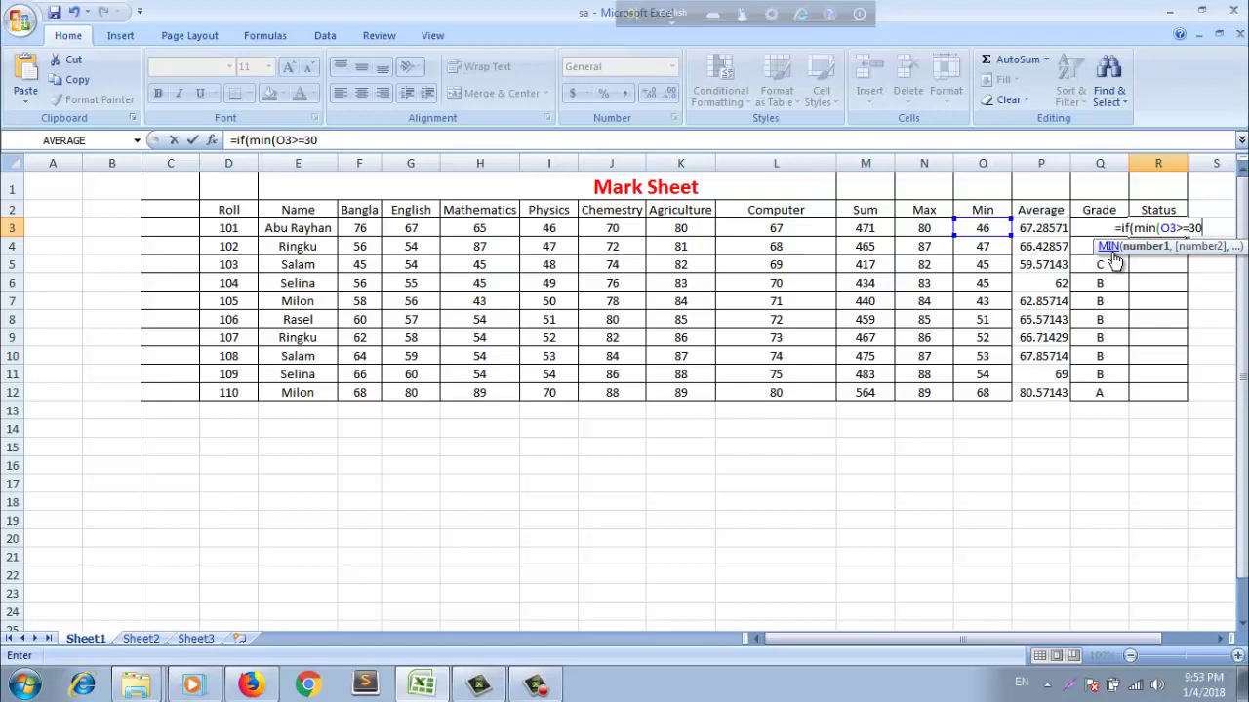
text(,)
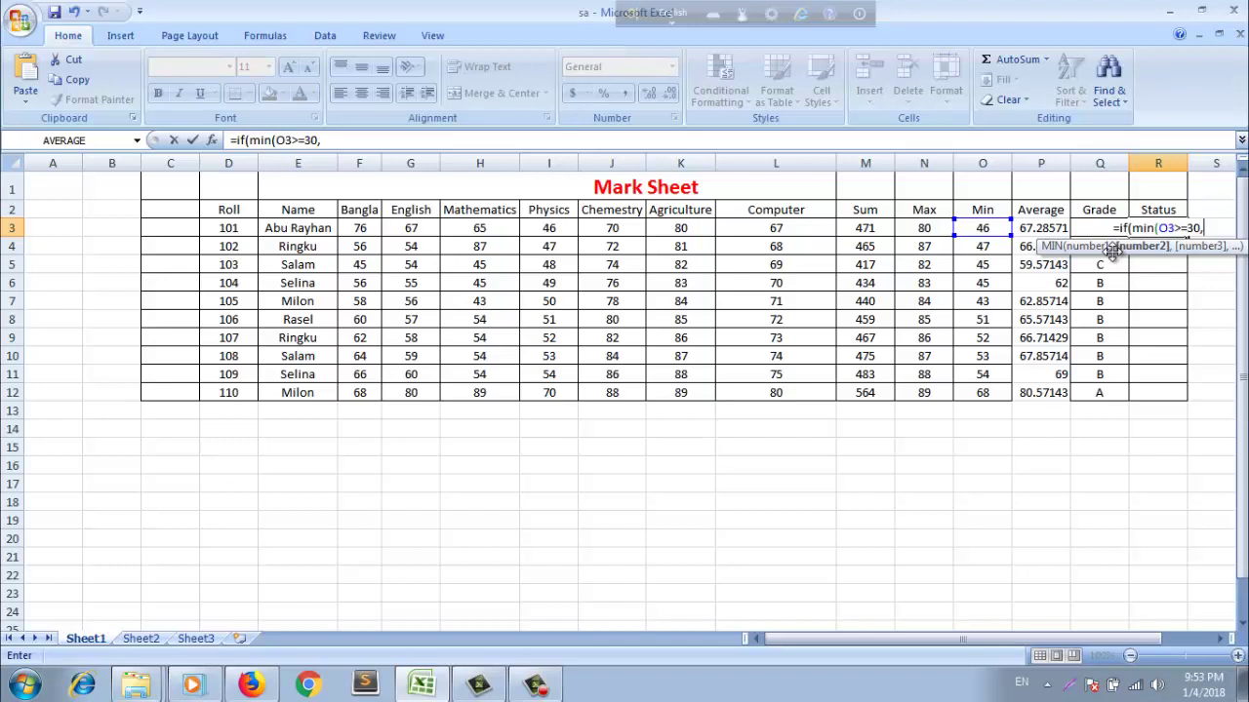
text(")
text(P)
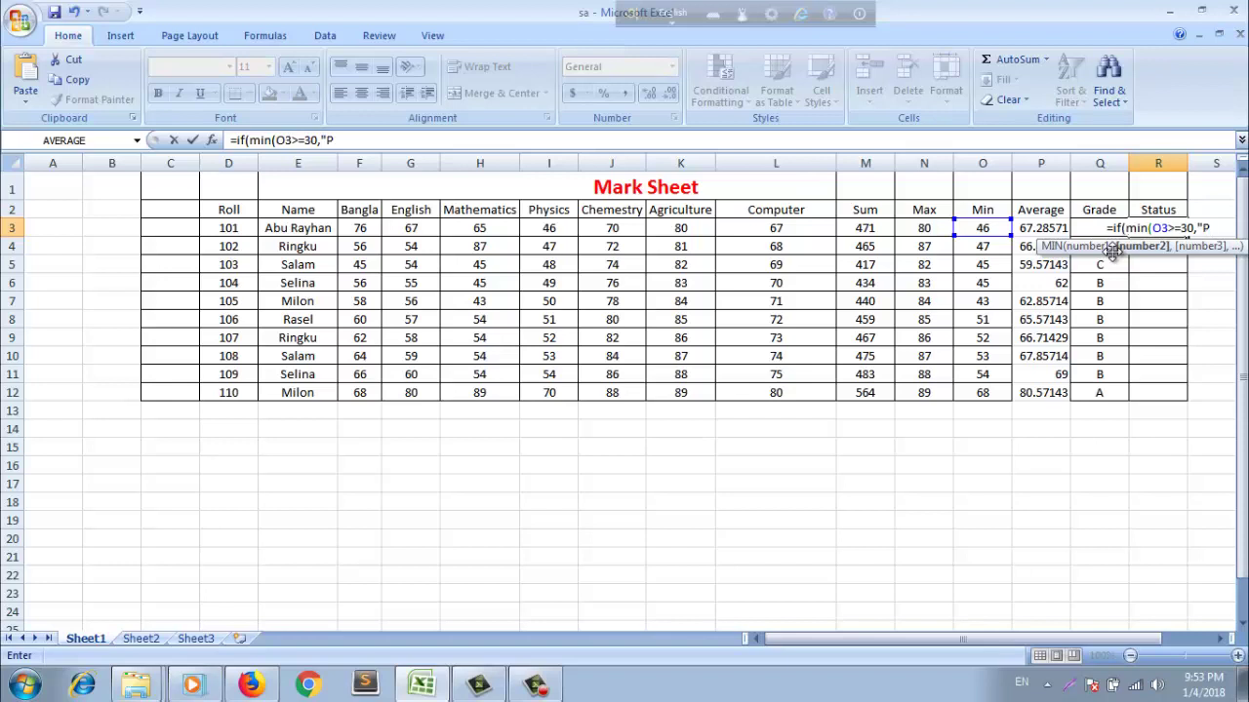
text(ASS)
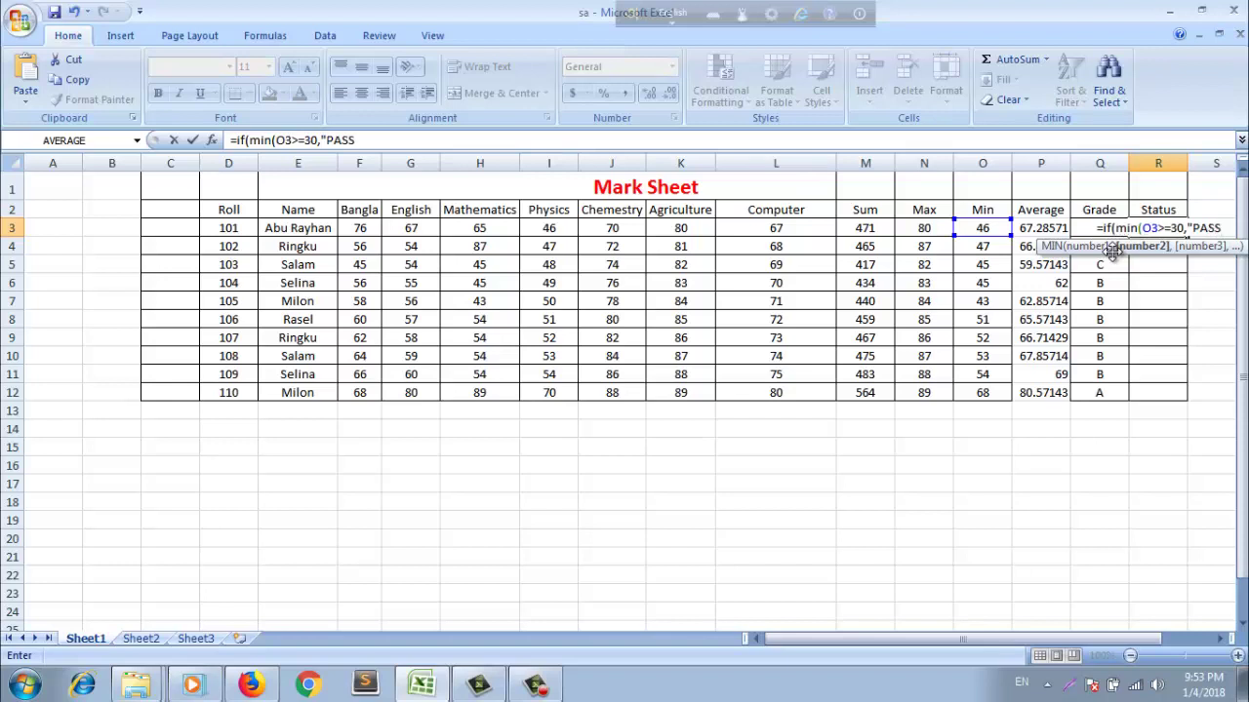
text(")
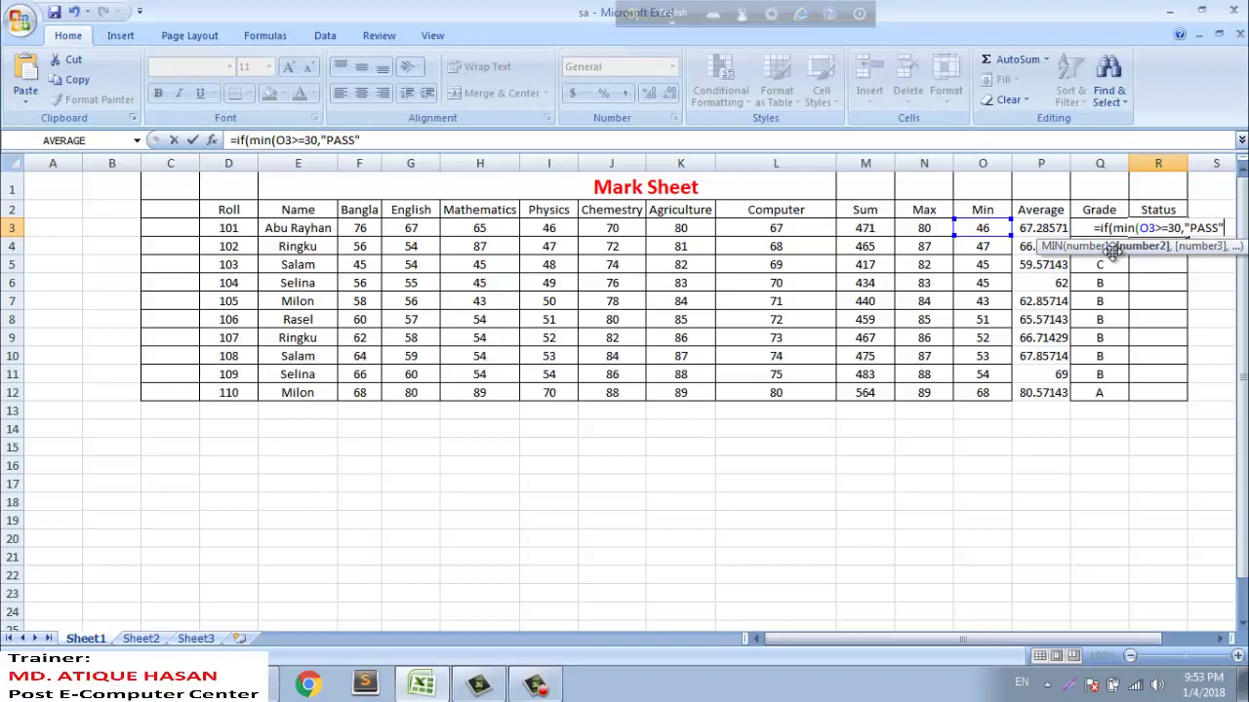
Step: Add "FAIL" as the false result, close the bracket and submit the R3 formula
text(,)
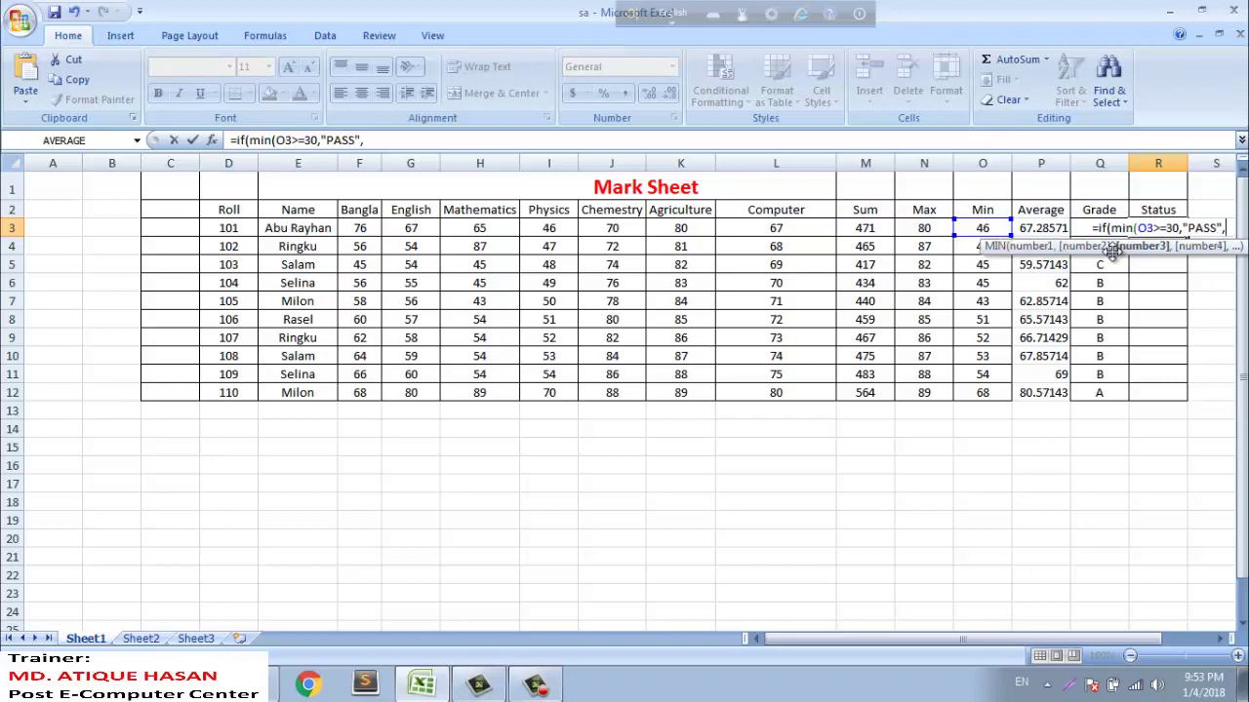
text(")
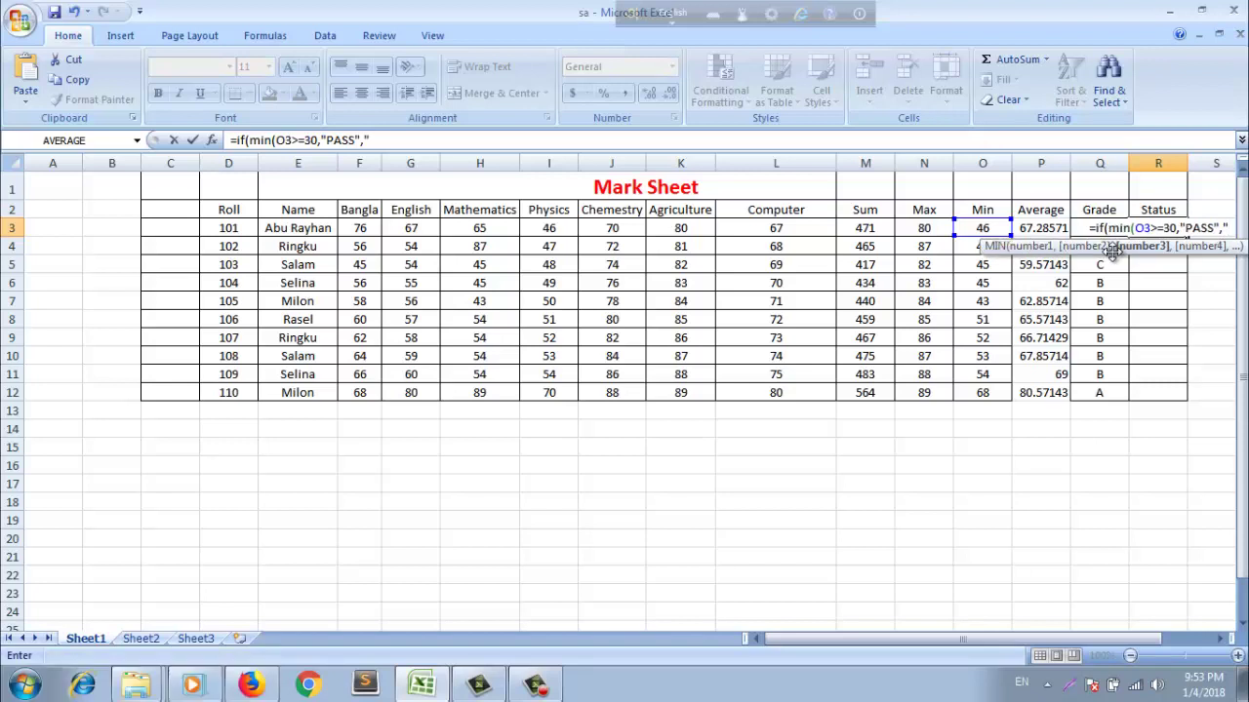
text(F)
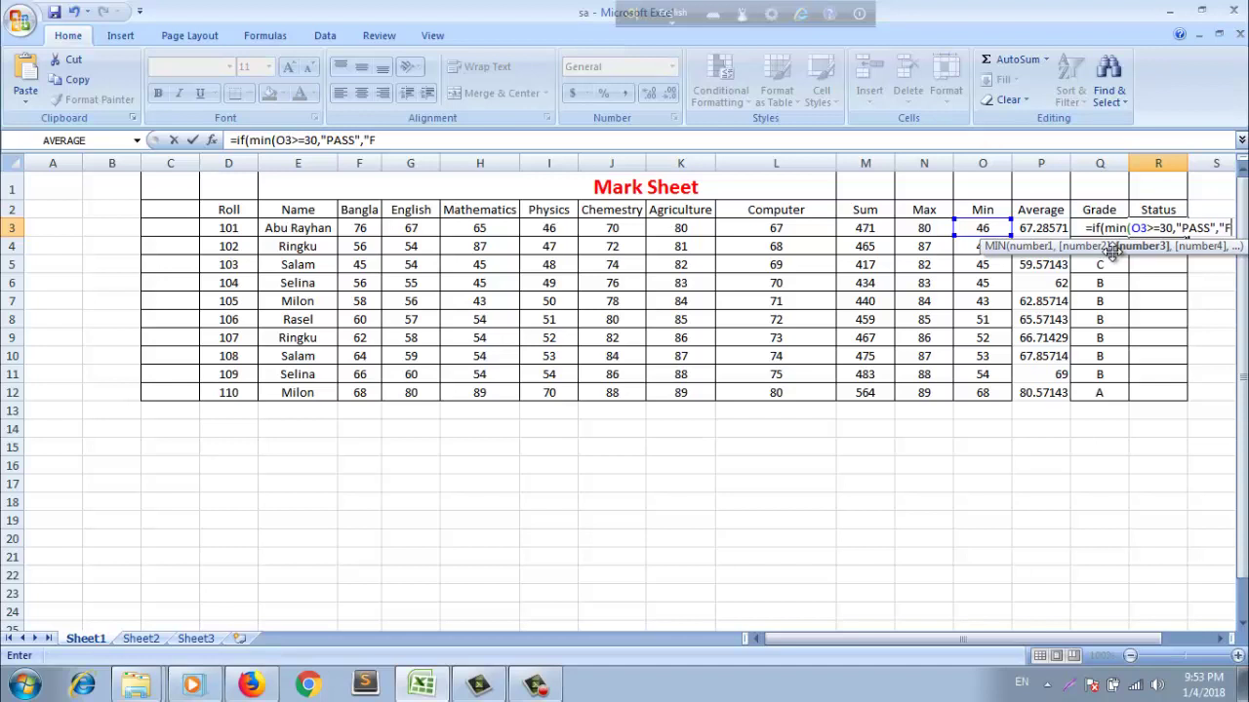
text(AIL)
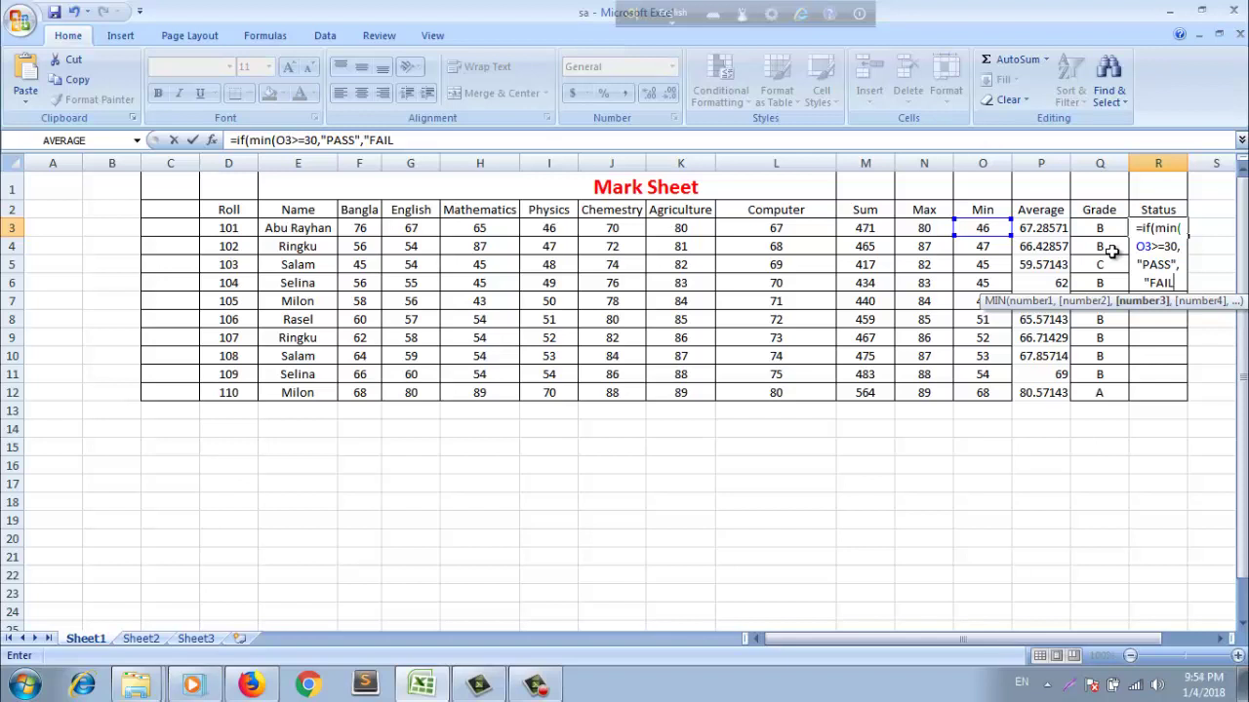
text(")
text())
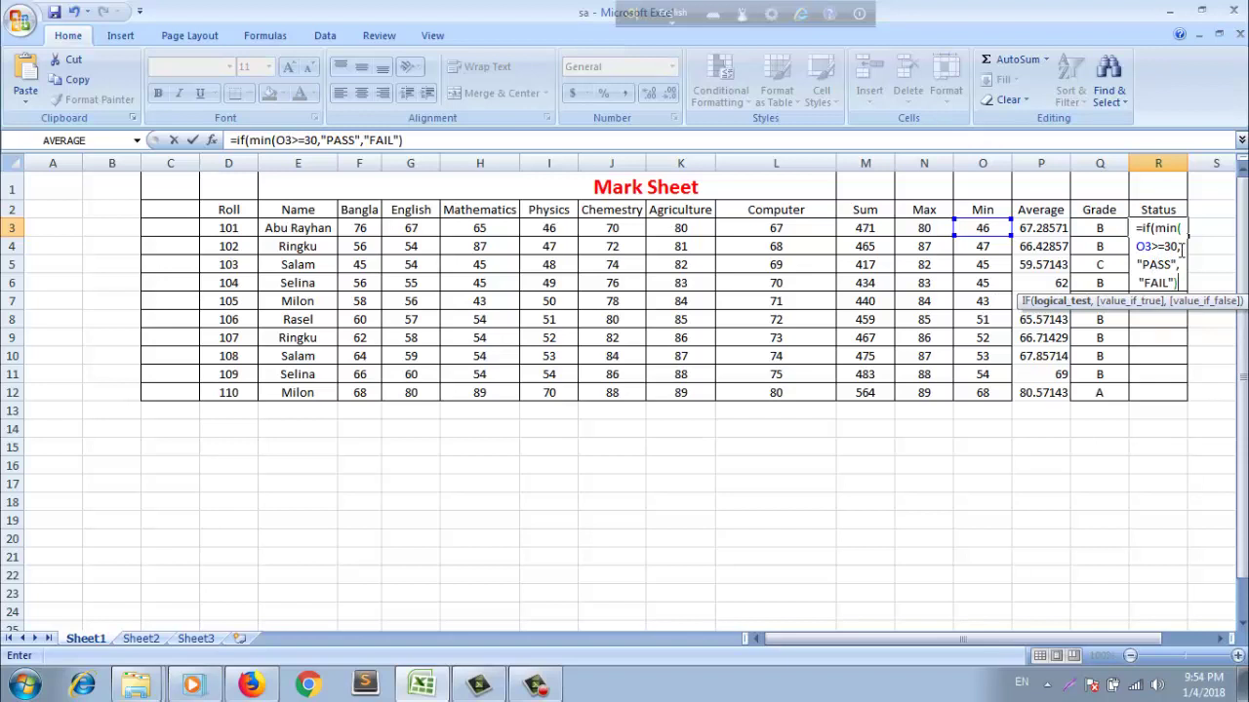
key(Return)
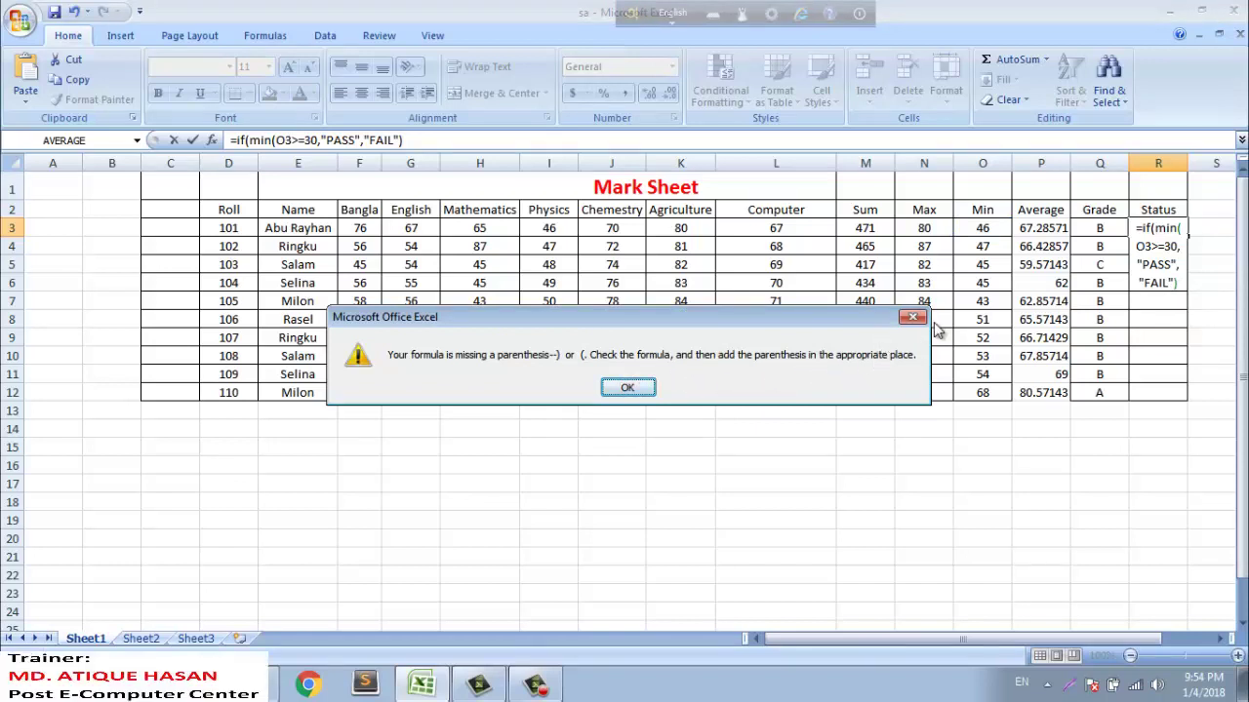
Step: Dismiss the error and add the missing ) after O3>=30 so R3 shows PASS
click(912, 318)
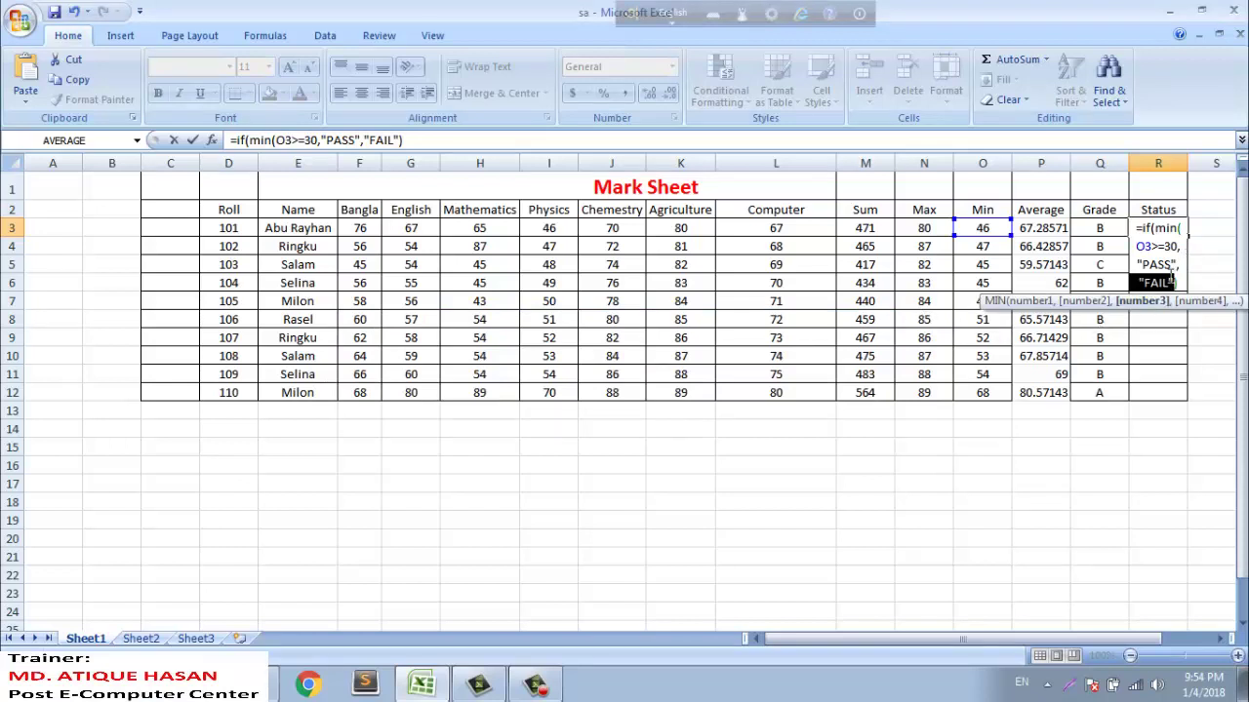
click(1171, 282)
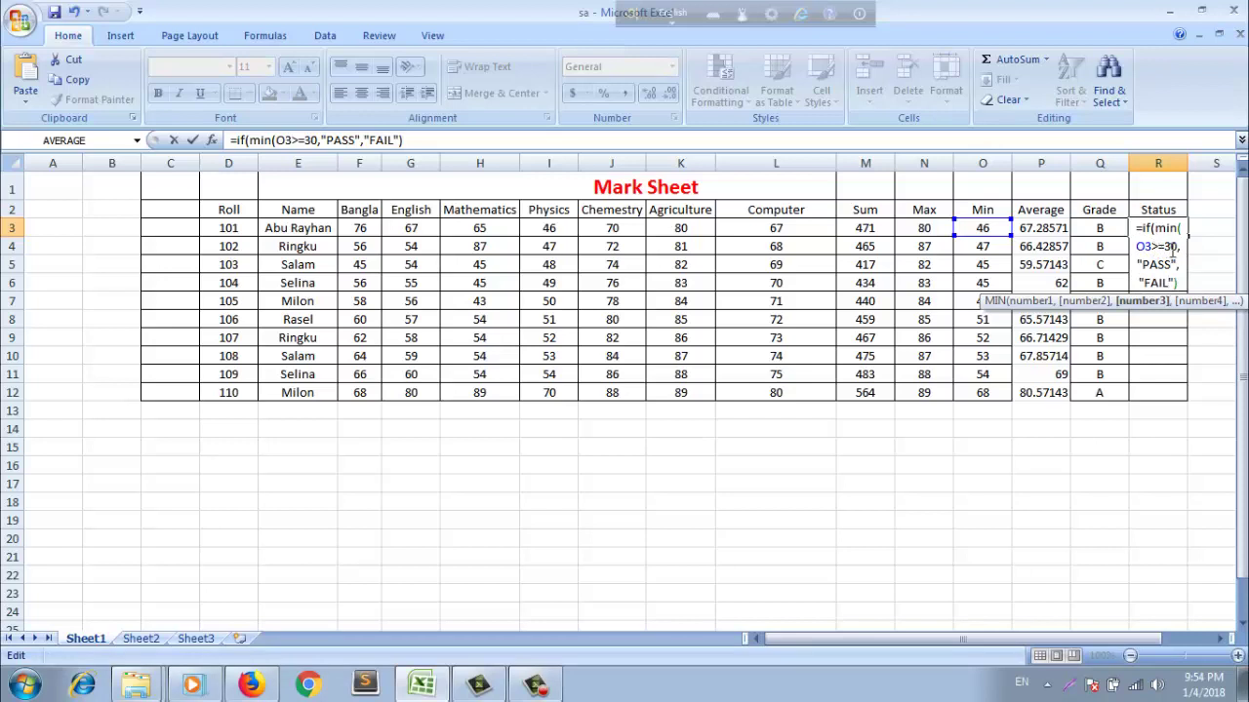
click(1178, 247)
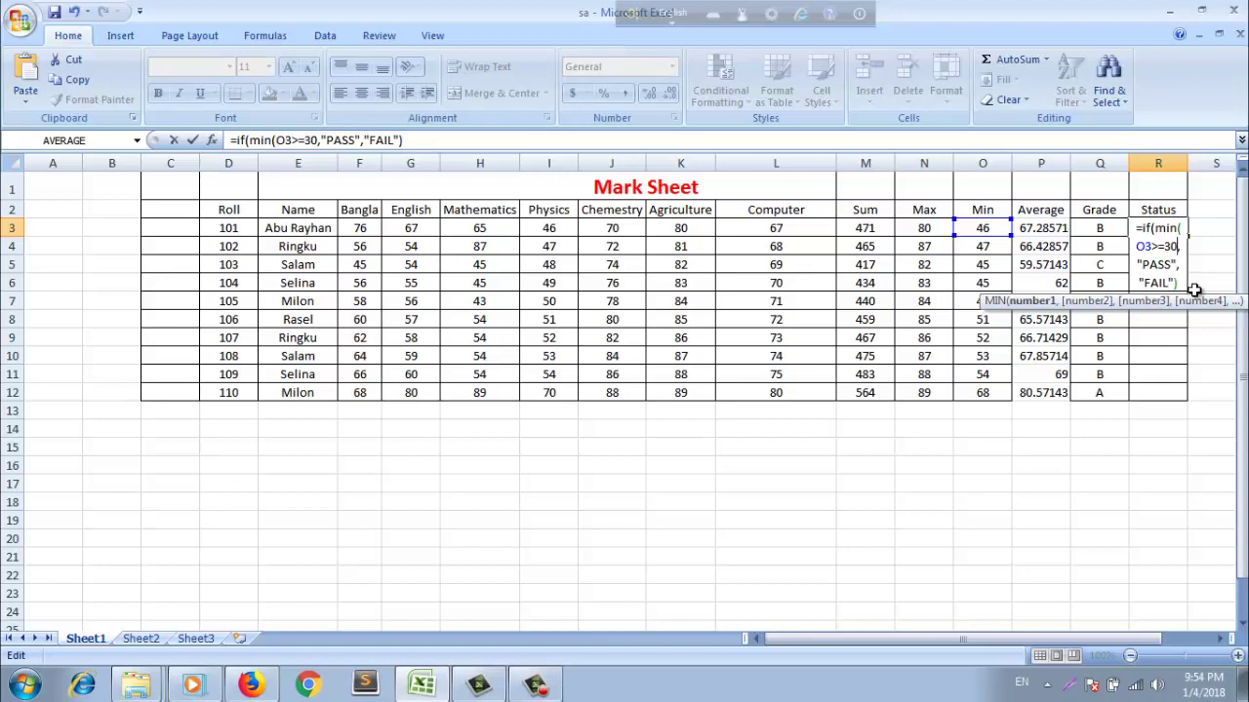
text())
key(Return)
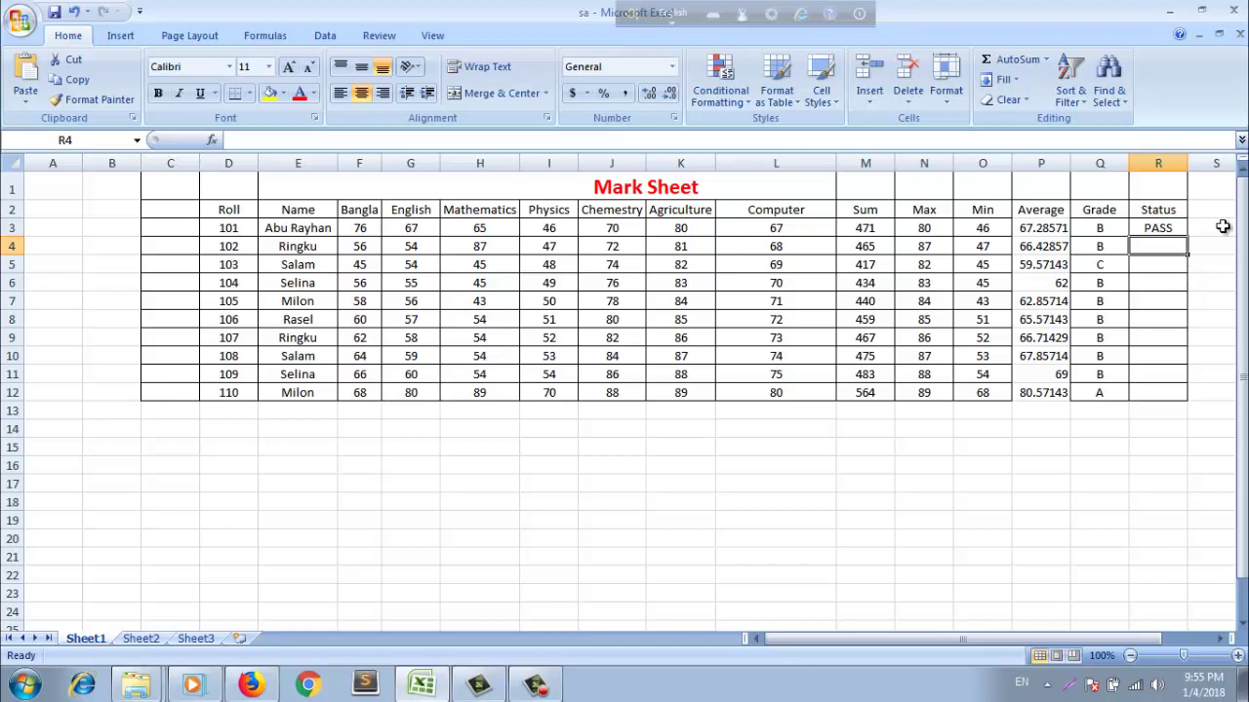
Step: Fill the Status formula from R3 down to R12, undoing an accidental fill across row 3
click(1164, 227)
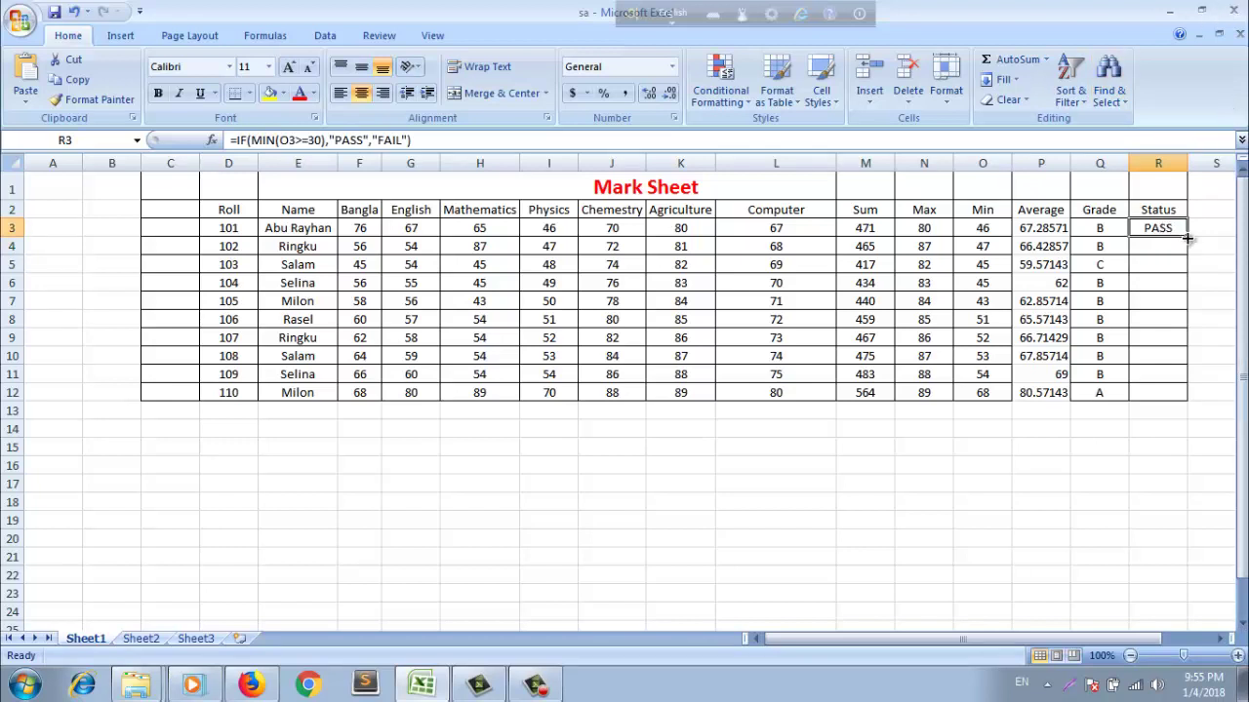
mouse_move(1188, 237)
mouse_down()
mouse_move(1192, 326)
mouse_move(1243, 421)
mouse_up()
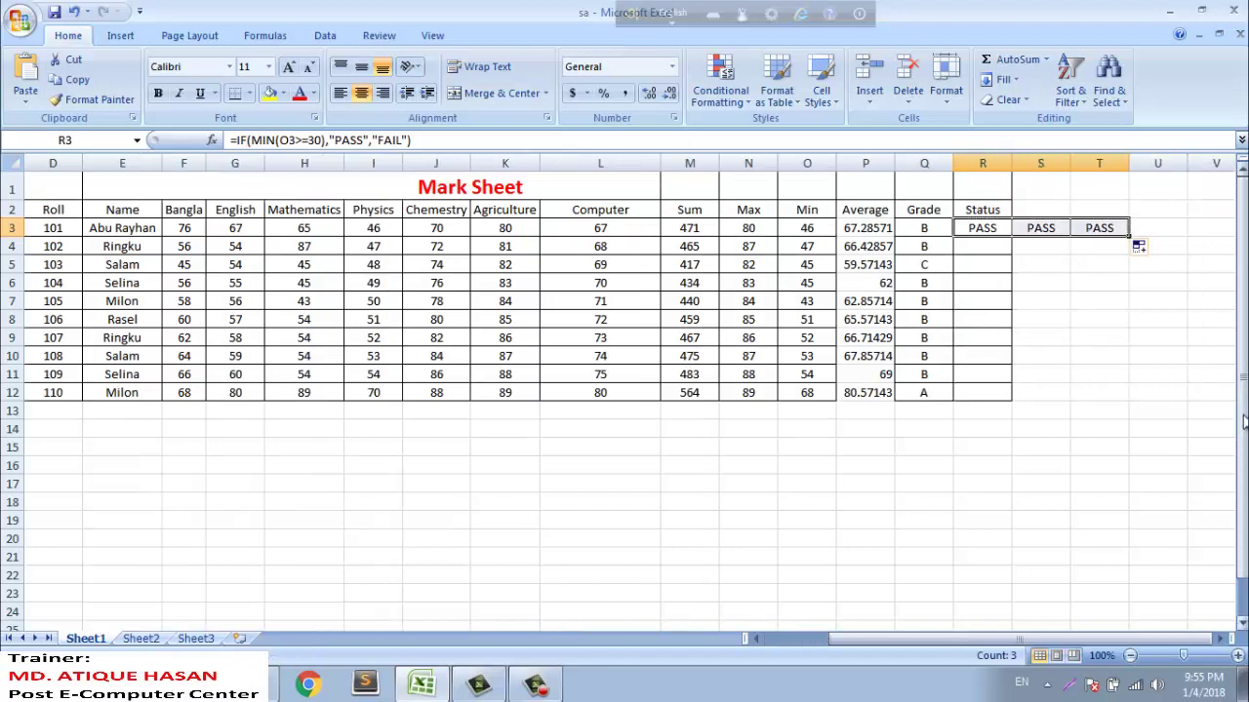
click(1137, 371)
key(ctrl+z)
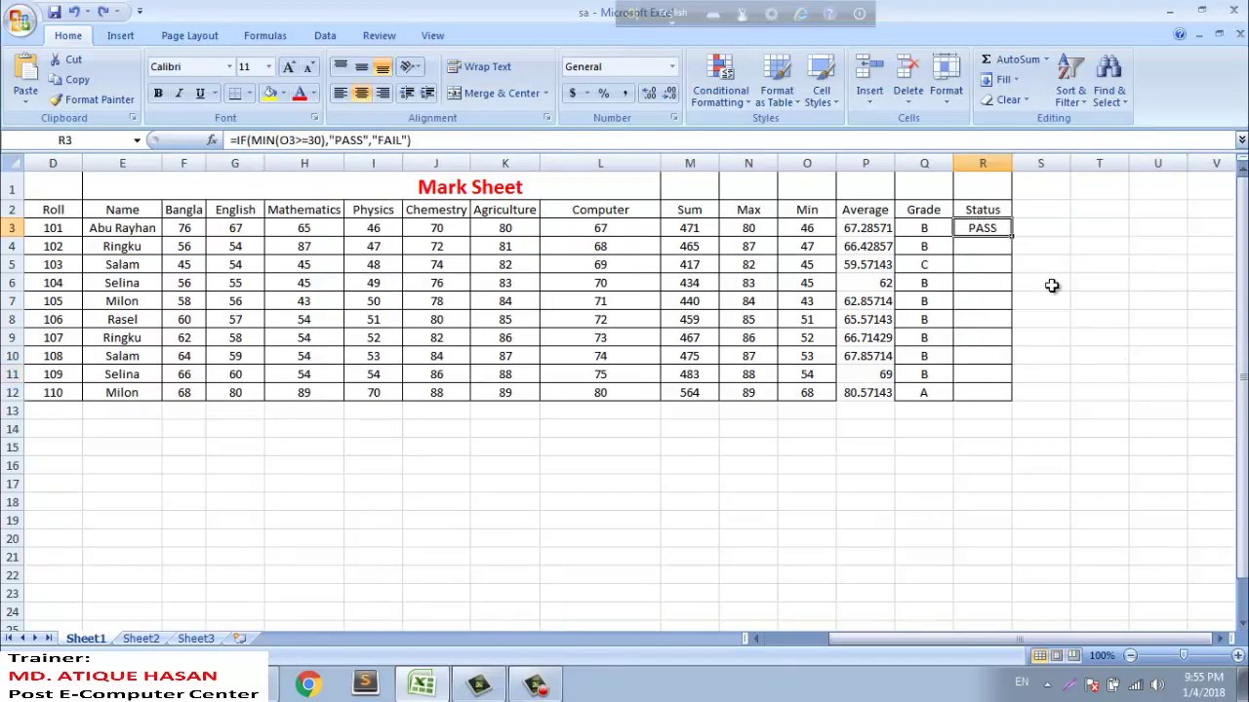
drag(1012, 236, 1014, 400)
click(1066, 321)
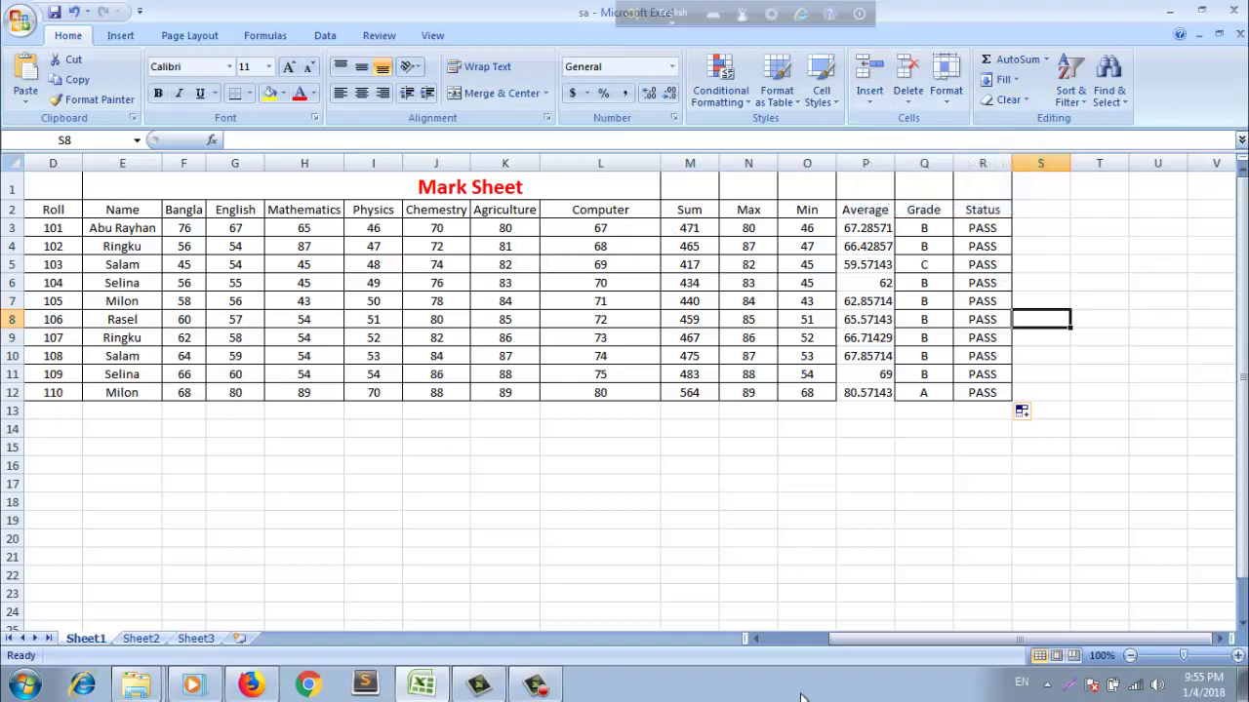
Step: Change roll 101's Bangla mark in F3 and English mark in G3 to 30 each
drag(856, 635, 800, 639)
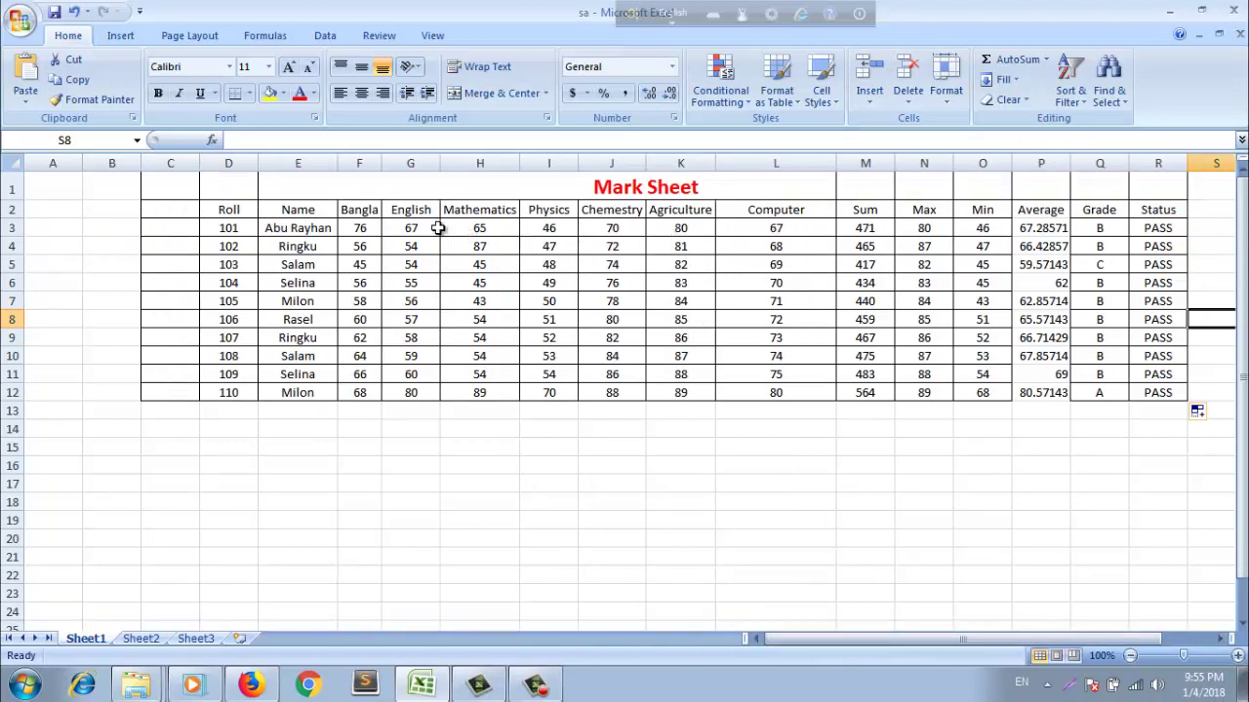
click(357, 231)
double_click(357, 230)
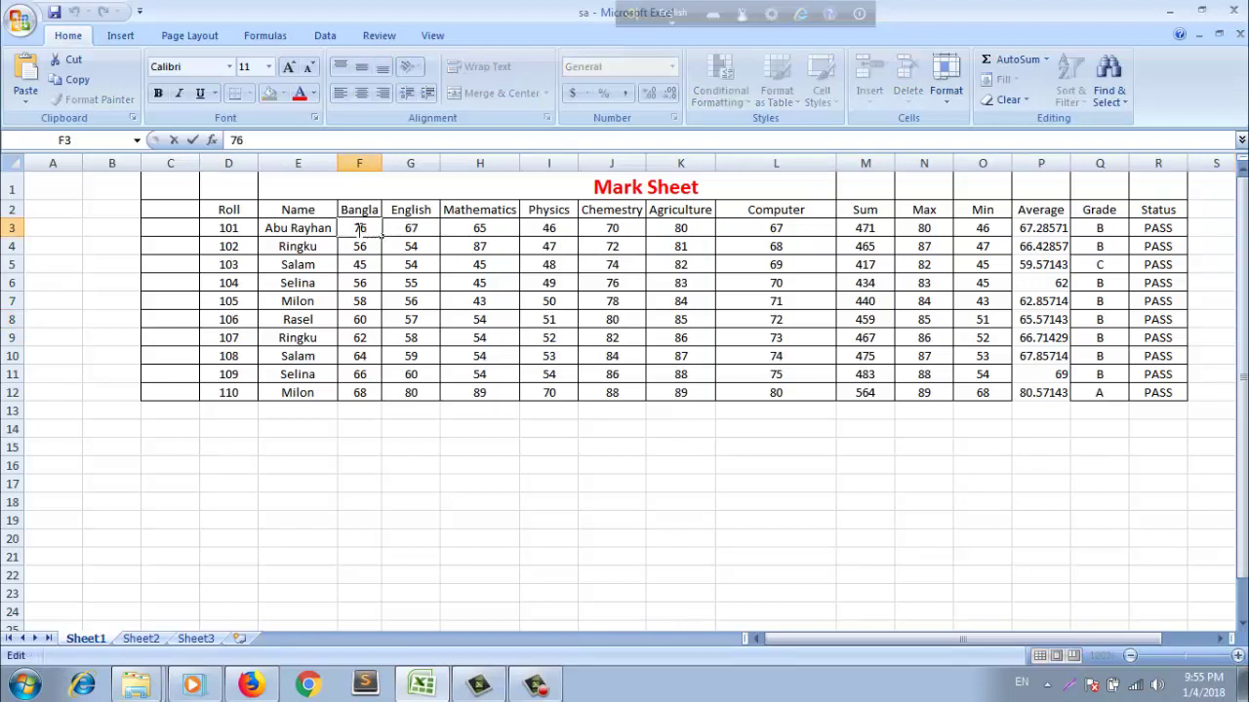
drag(369, 227, 344, 228)
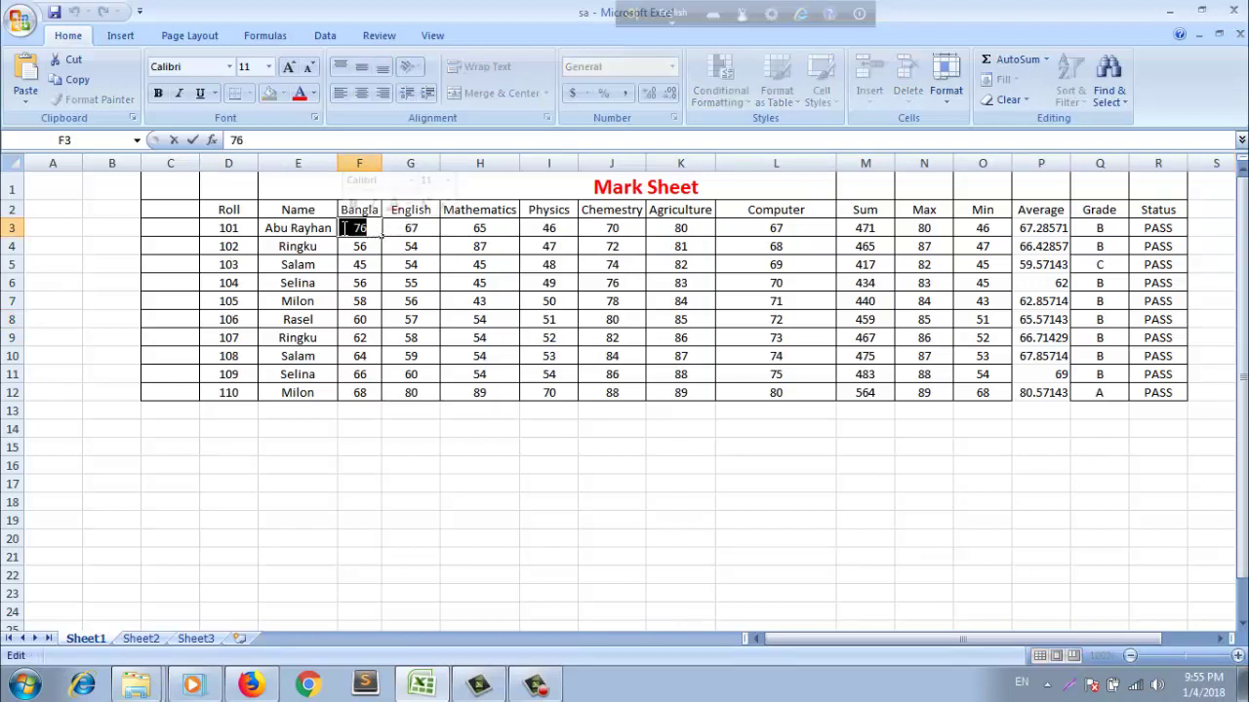
text(30)
key(Return)
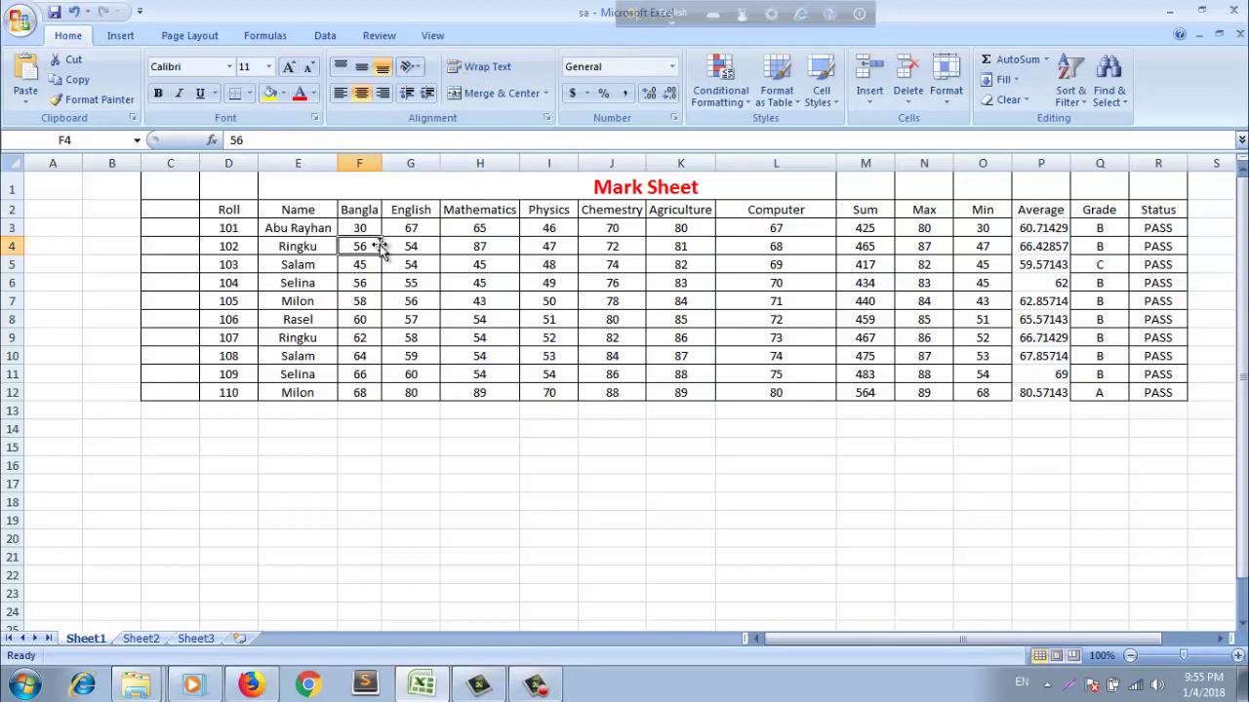
double_click(430, 228)
drag(430, 227, 387, 232)
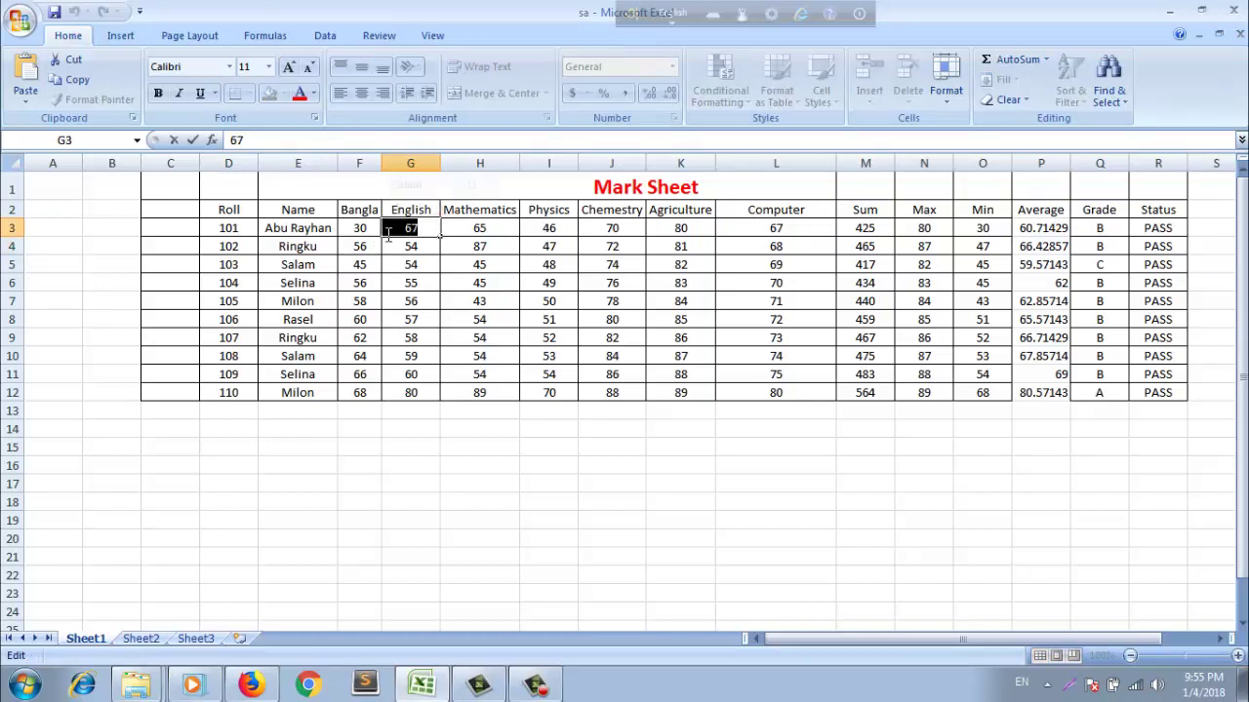
text(3)
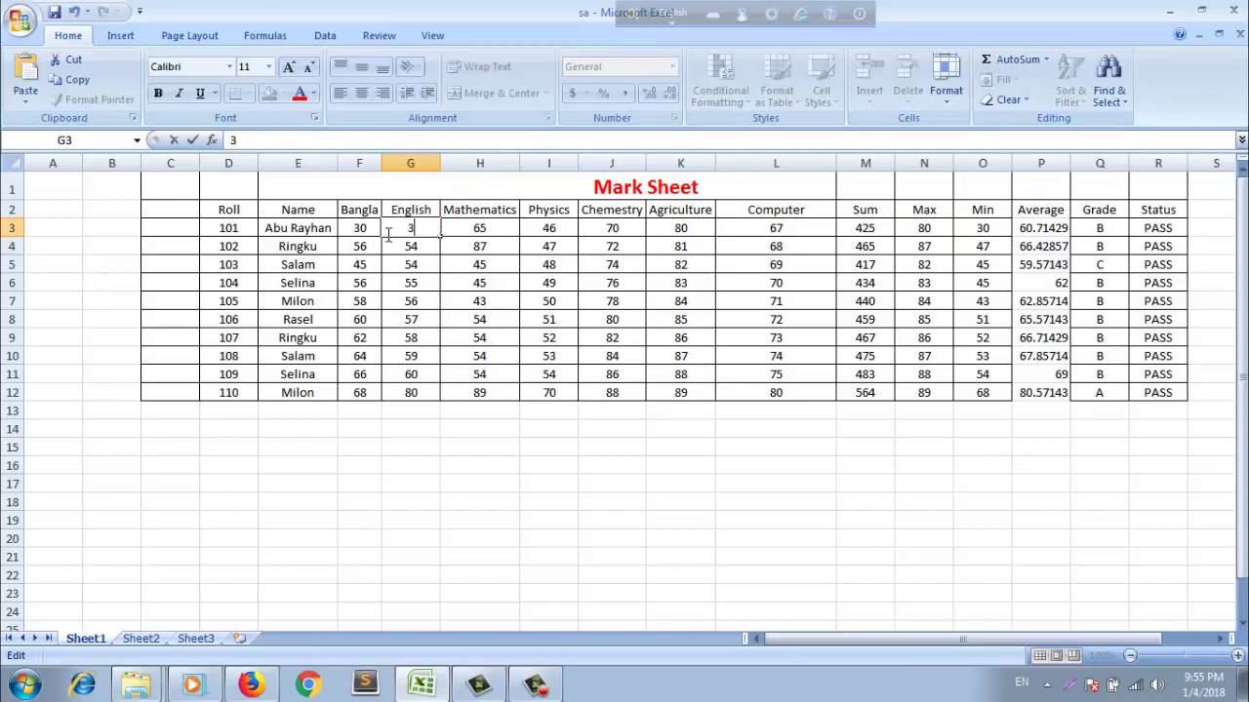
text(0)
click(785, 229)
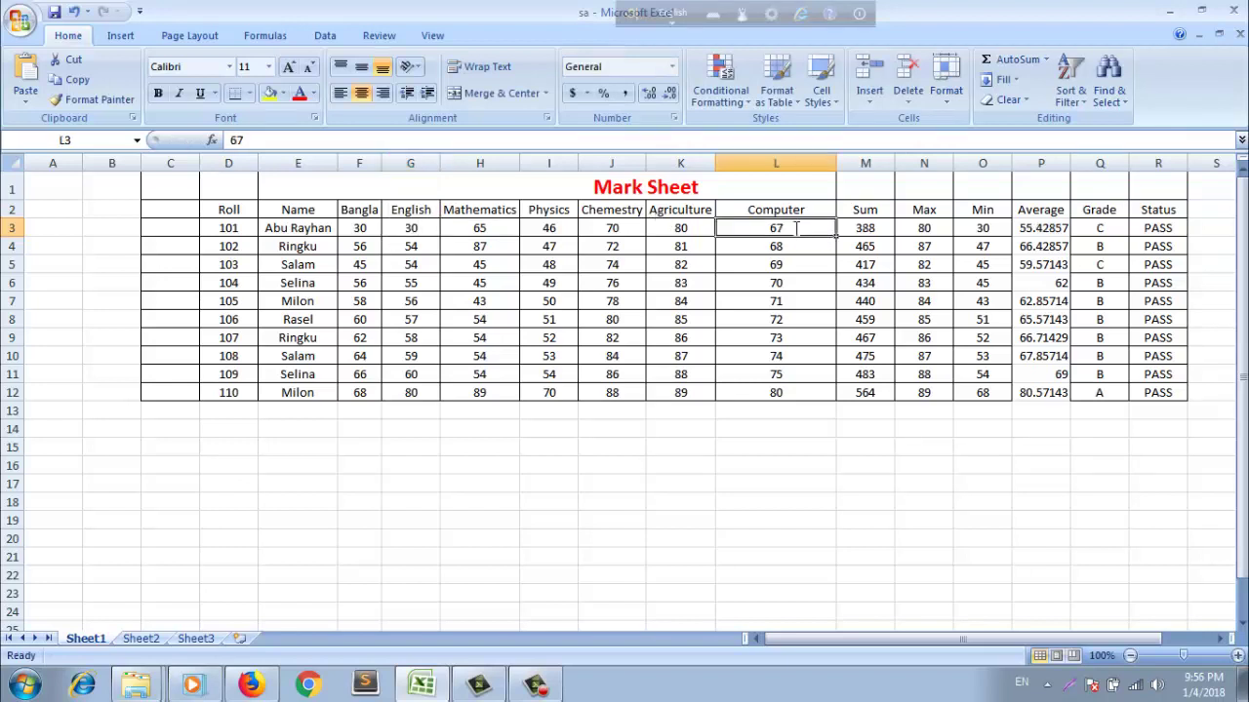
Step: Set roll 101's Computer mark in L3 to 20 and Agriculture mark in K3 to 56
double_click(746, 230)
double_click(746, 230)
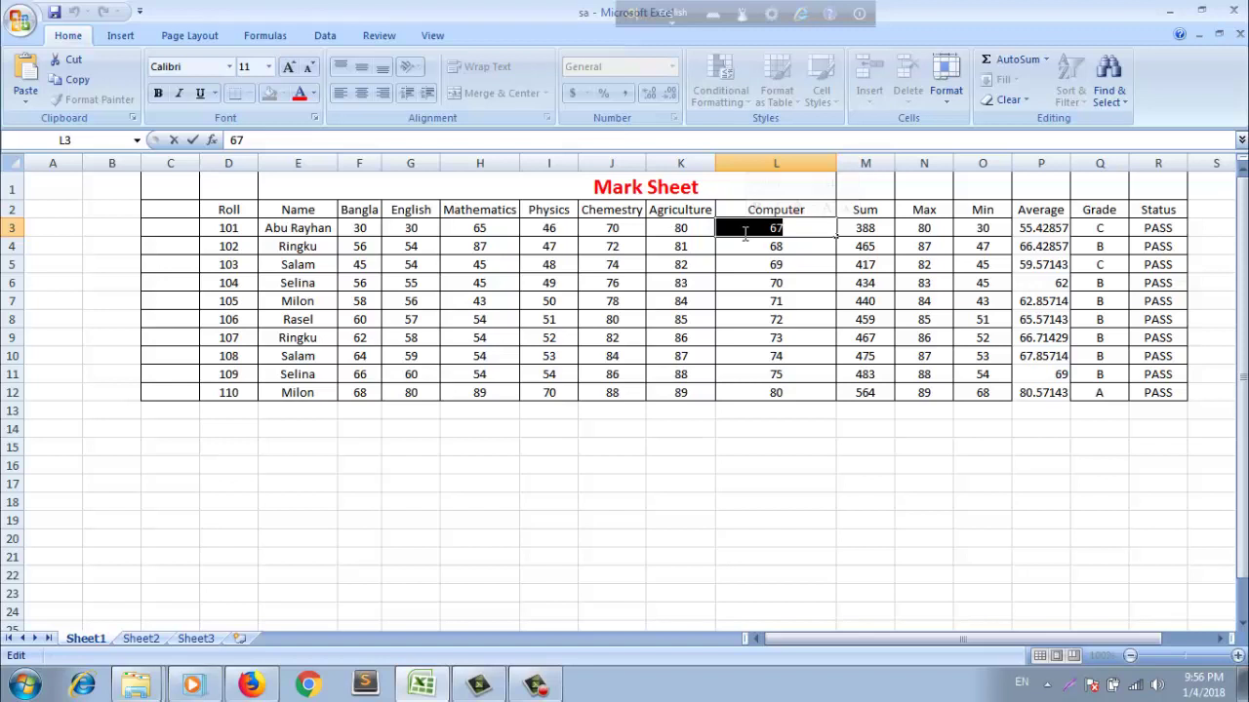
text(20)
key(Return)
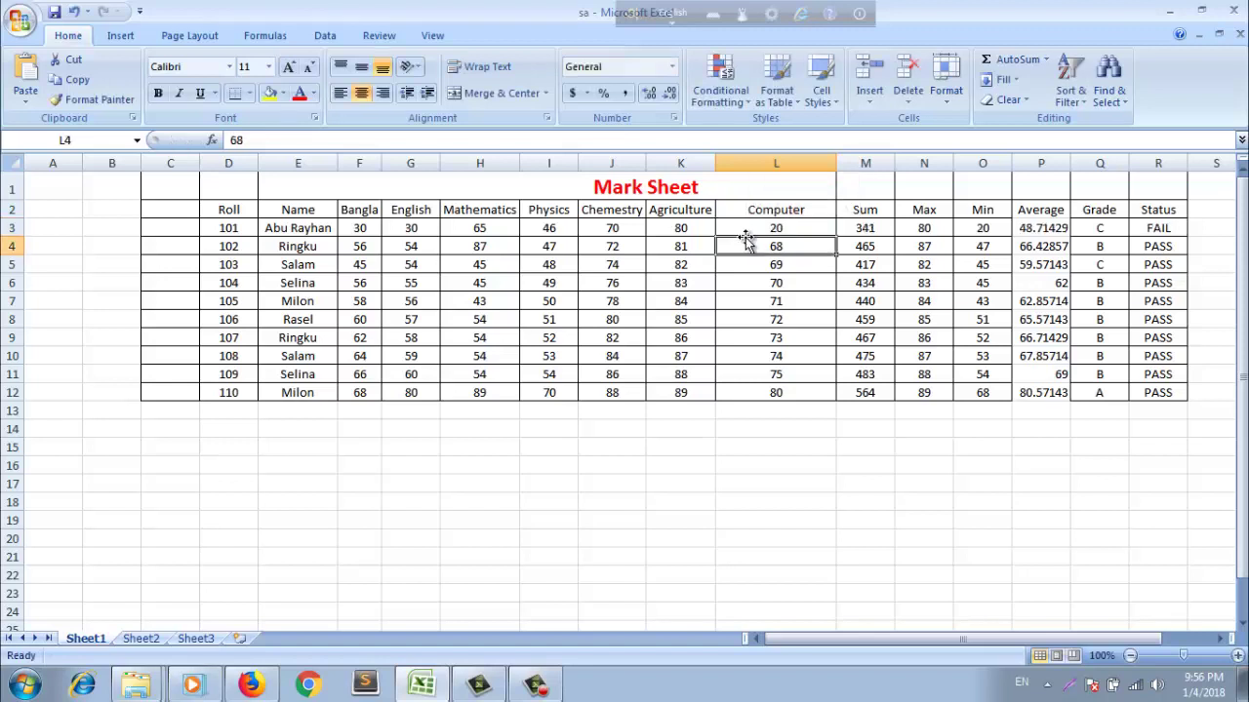
double_click(680, 228)
drag(673, 229, 703, 229)
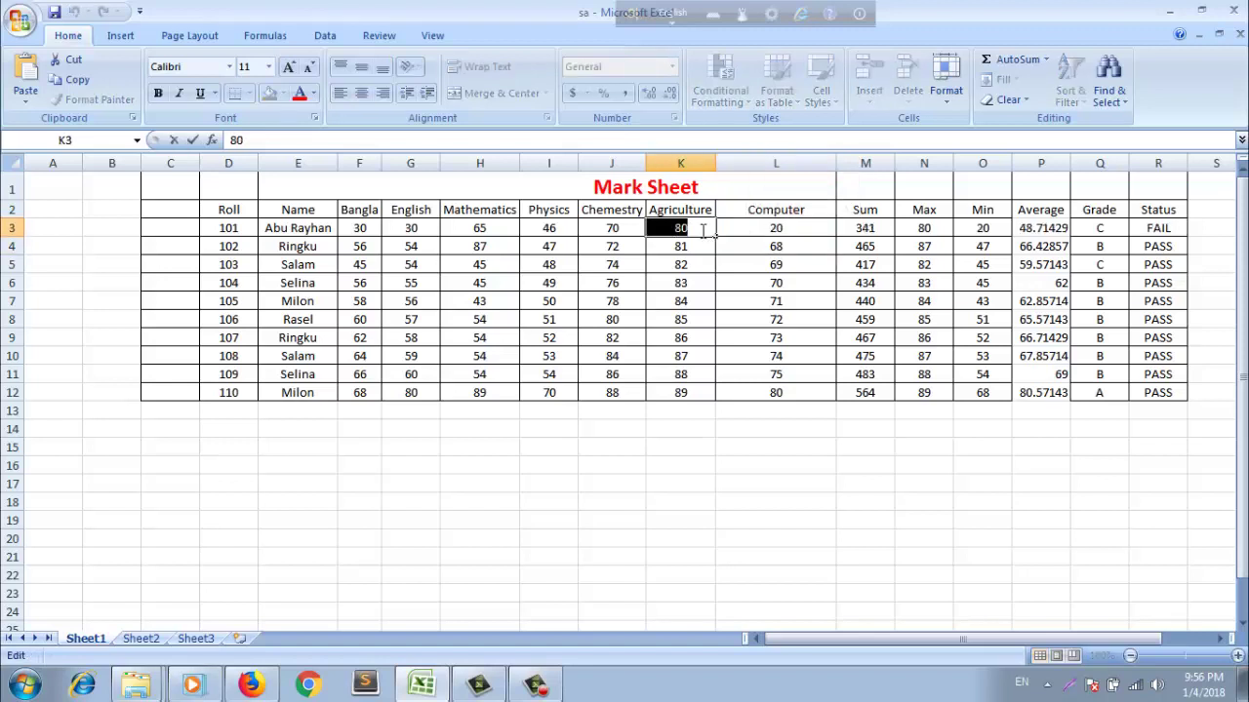
text(56)
key(Return)
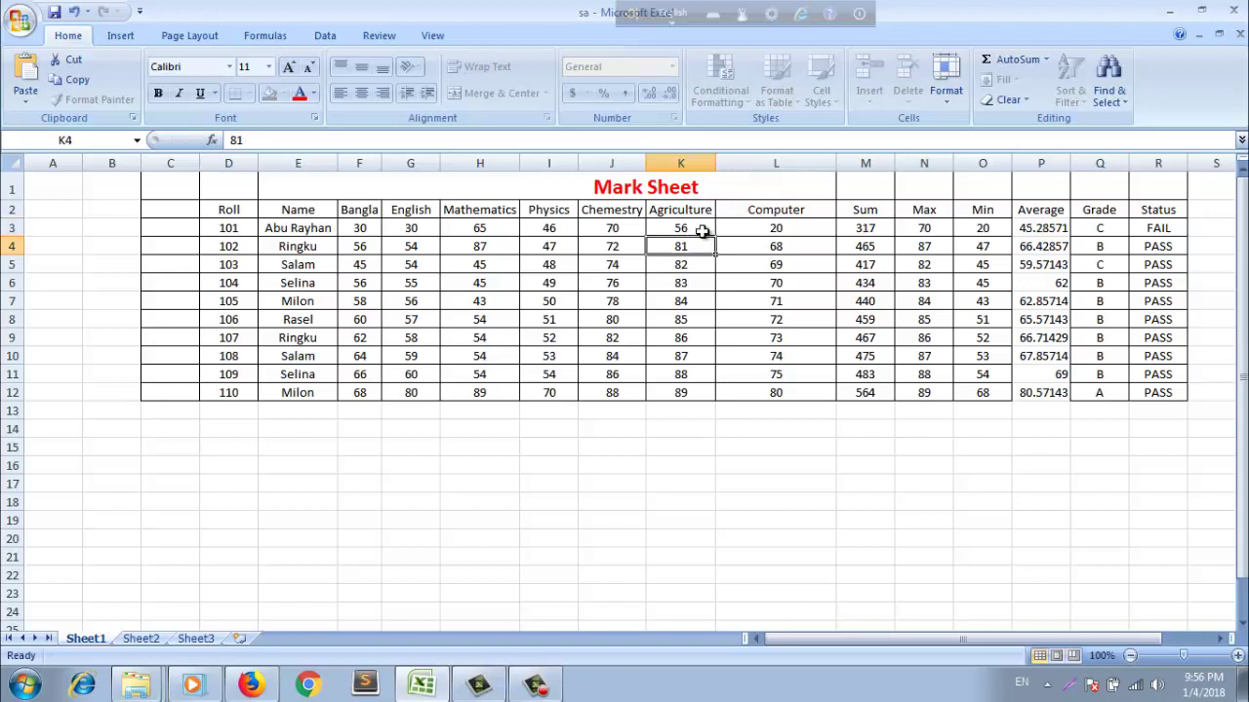